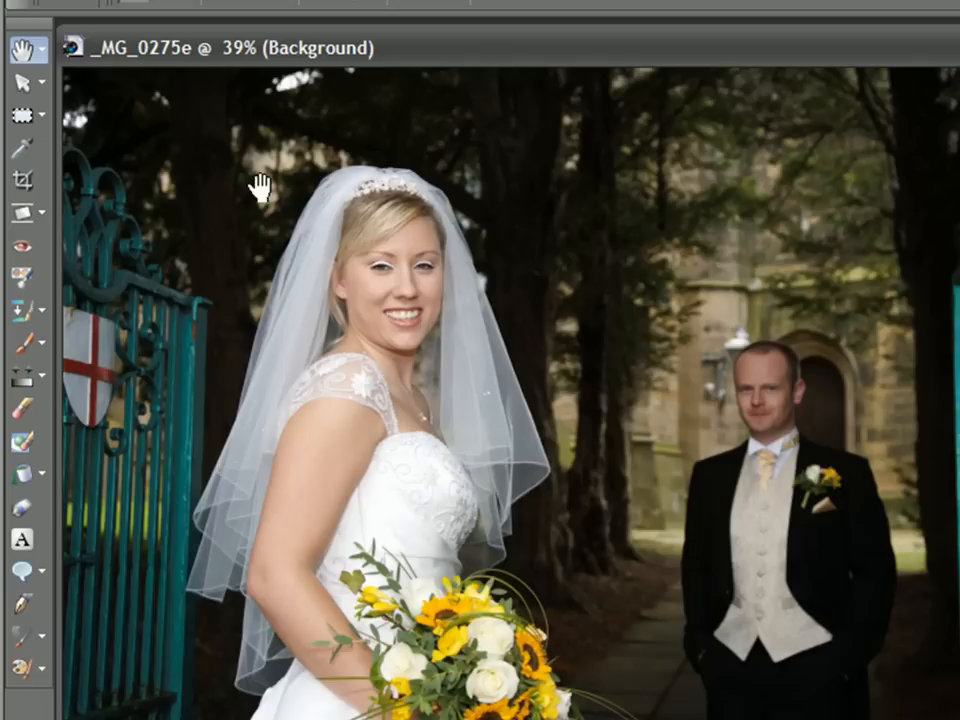
# Crop the photo on both sides to remove the gate beside the groom and most of the gate beside the bride.
pyautogui.click(20, 229)
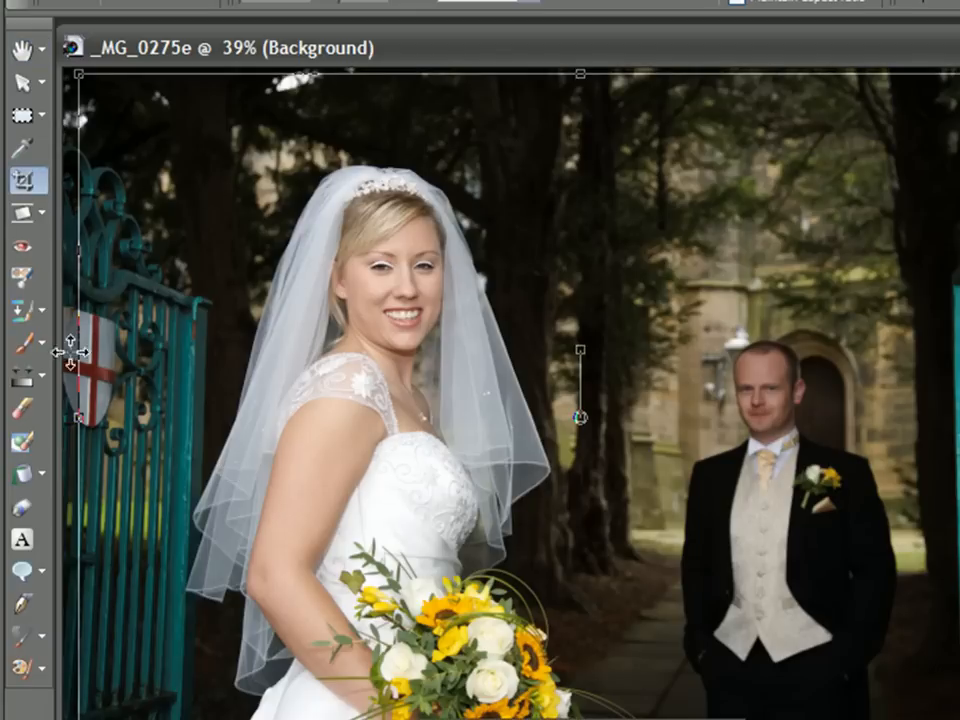
pyautogui.moveTo(80, 416); pyautogui.dragTo(174, 422)
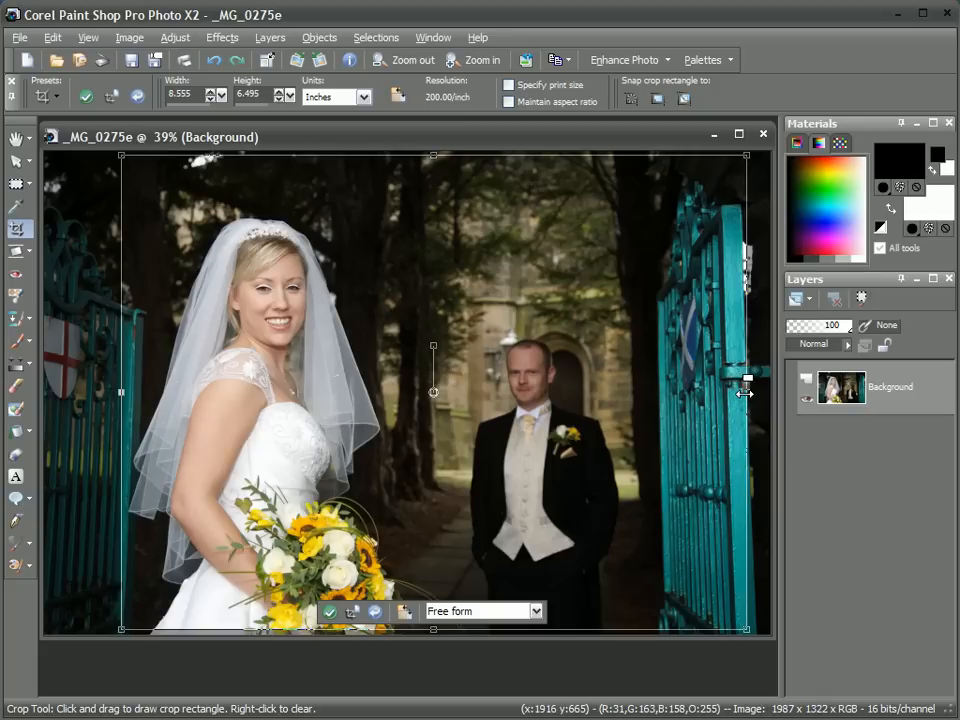
pyautogui.moveTo(745, 393); pyautogui.dragTo(652, 398)
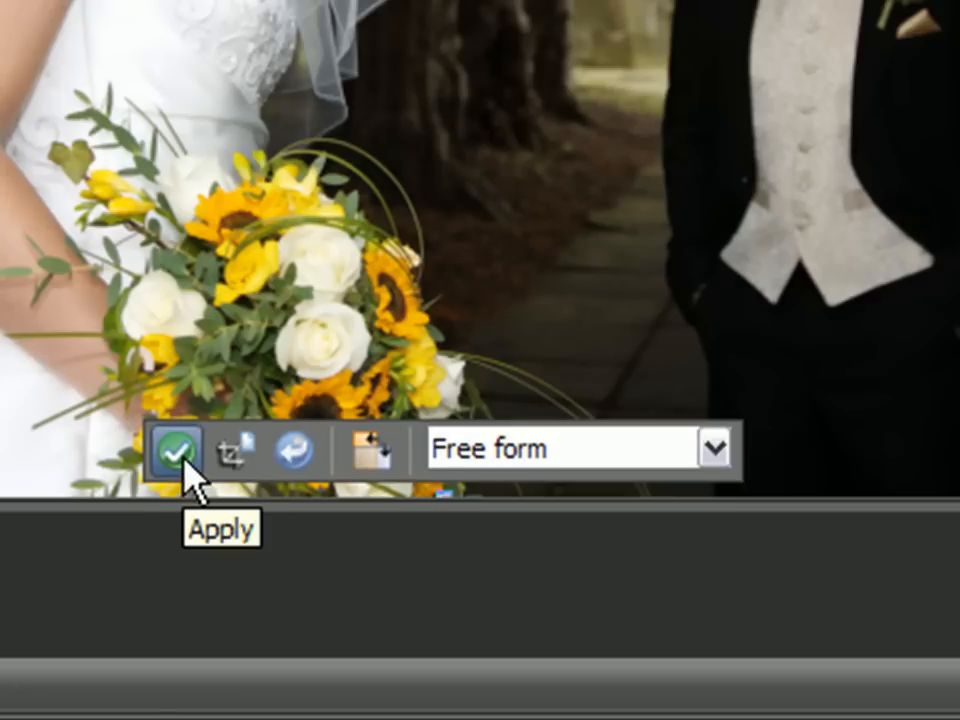
pyautogui.click(178, 452)
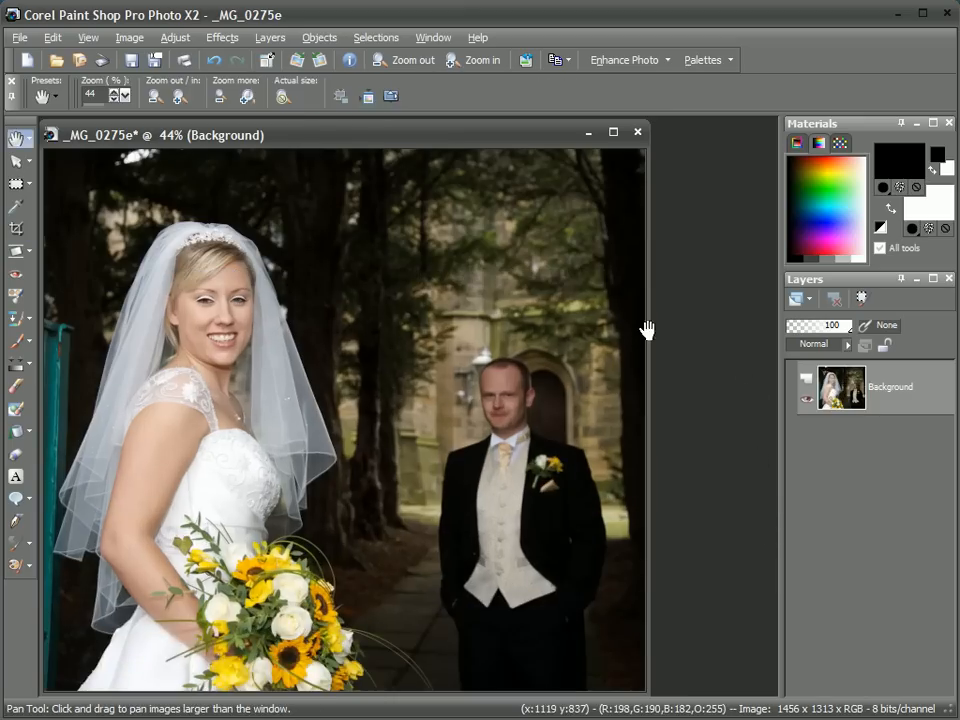
# Clone dark background over the remaining teal gate along the photo's edge beside the bride's veil.
pyautogui.click(15, 319)
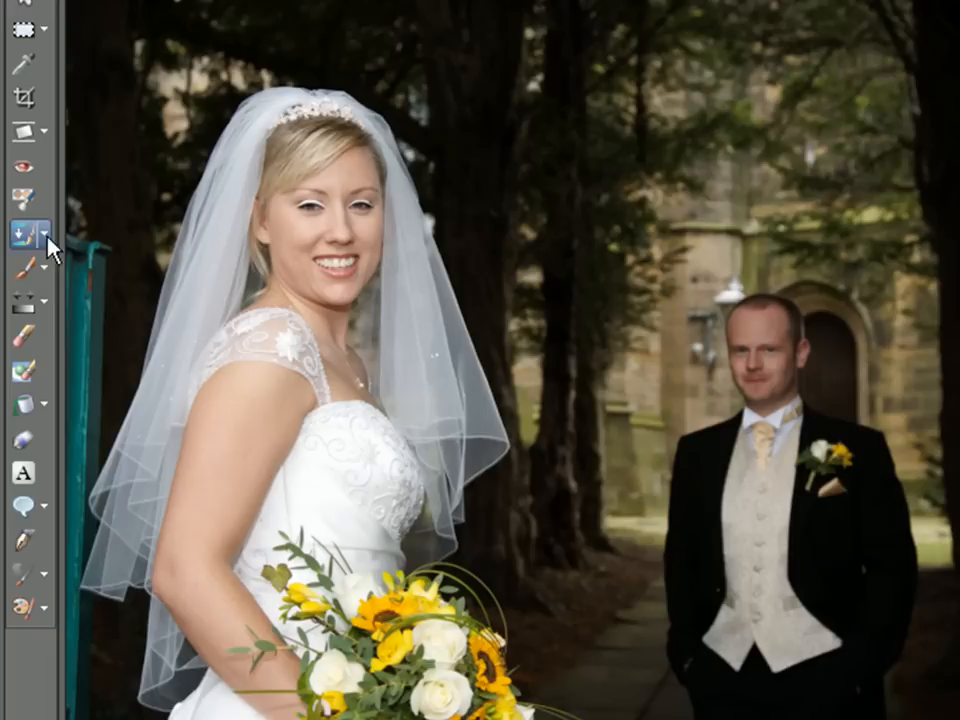
pyautogui.keyDown('alt'); pyautogui.click(125, 195); pyautogui.keyUp('alt')
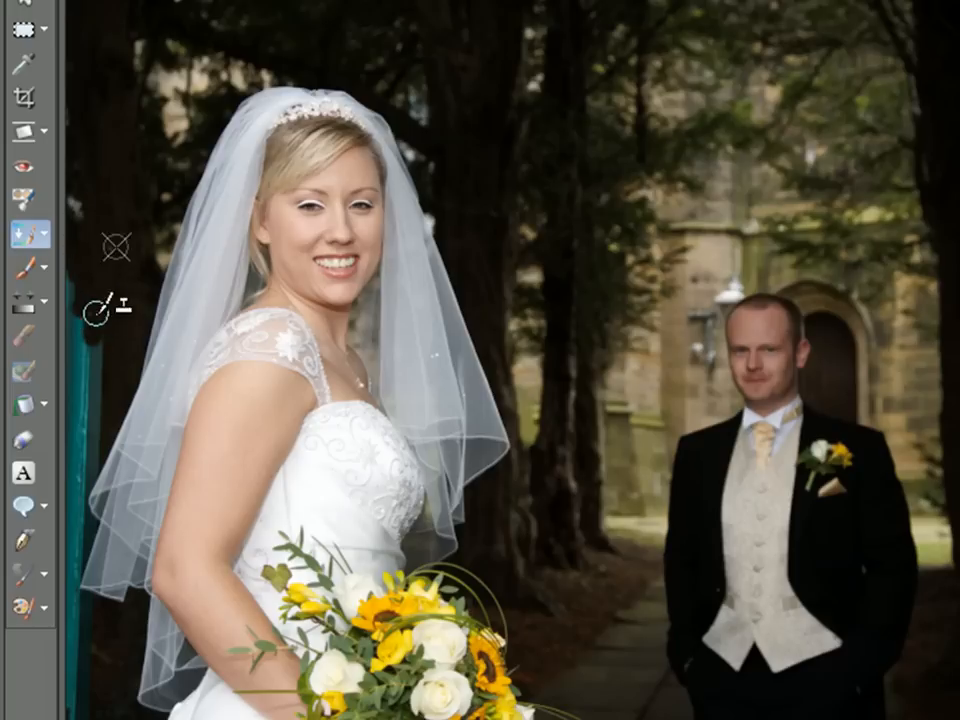
pyautogui.moveTo(78, 319)
pyautogui.mouseDown()
pyautogui.moveTo(94, 362)
pyautogui.moveTo(79, 403)
pyautogui.moveTo(75, 394)
pyautogui.mouseUp()
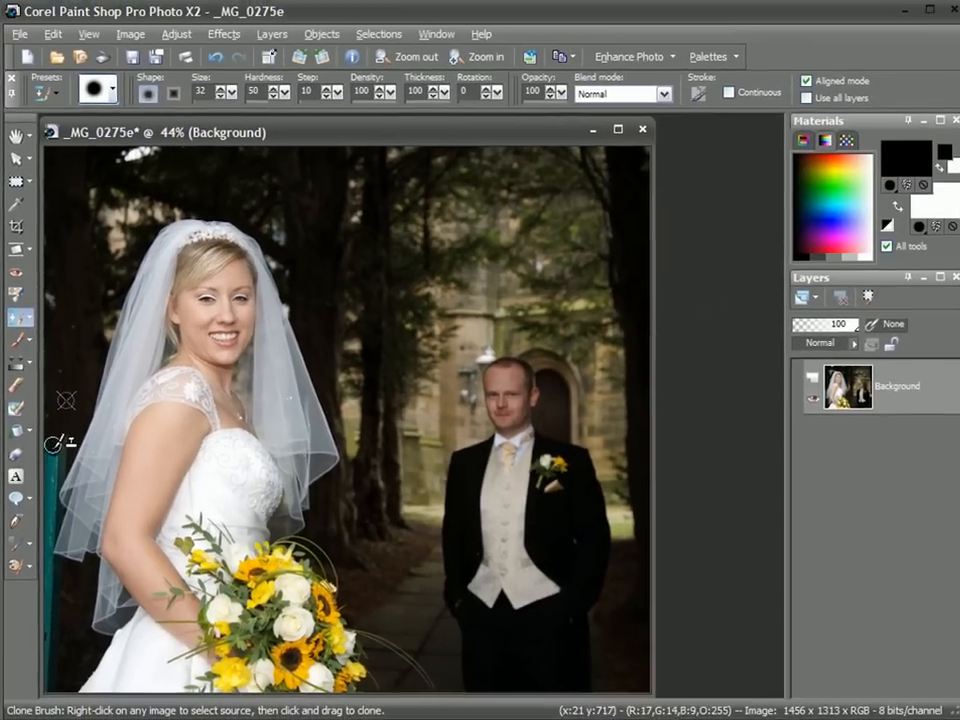
pyautogui.scroll(7, 52, 432)
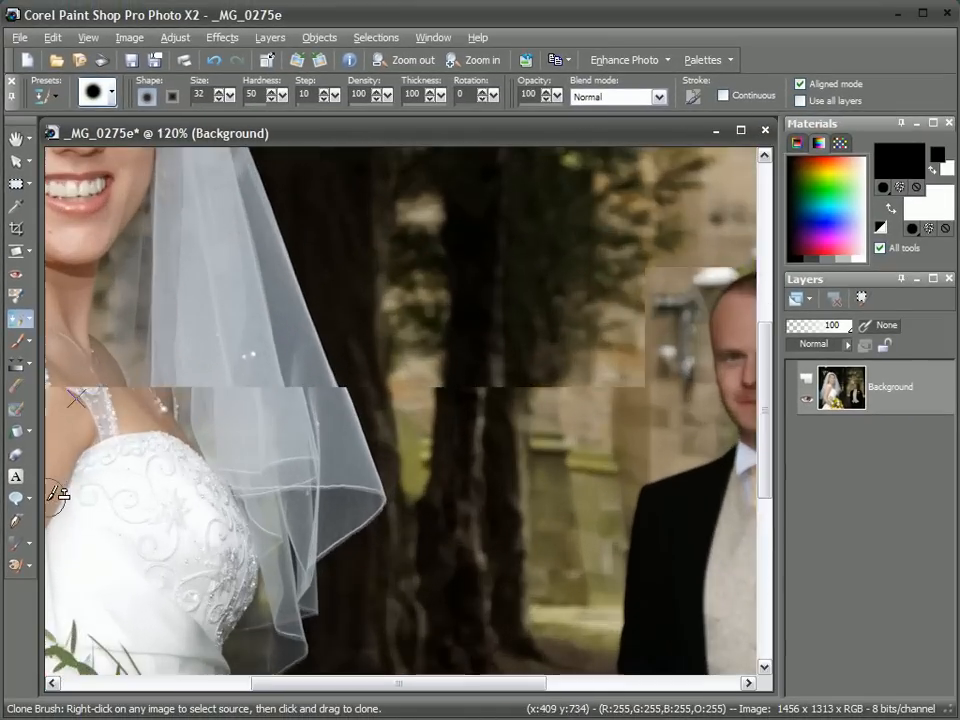
pyautogui.moveTo(96, 469); pyautogui.dragTo(613, 356)
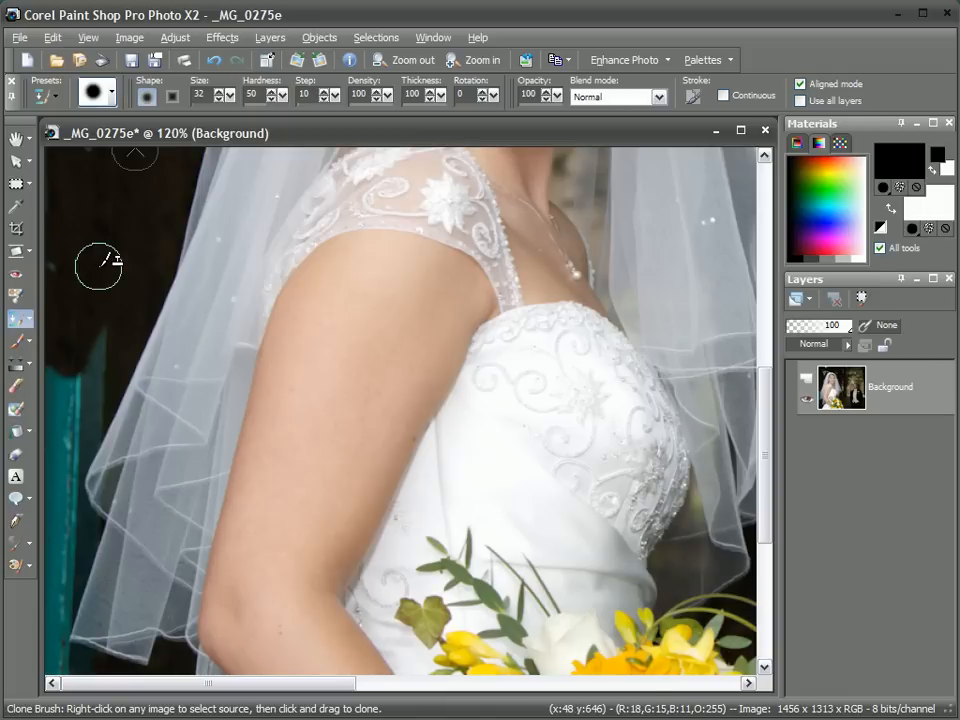
pyautogui.moveTo(64, 345); pyautogui.dragTo(47, 653)
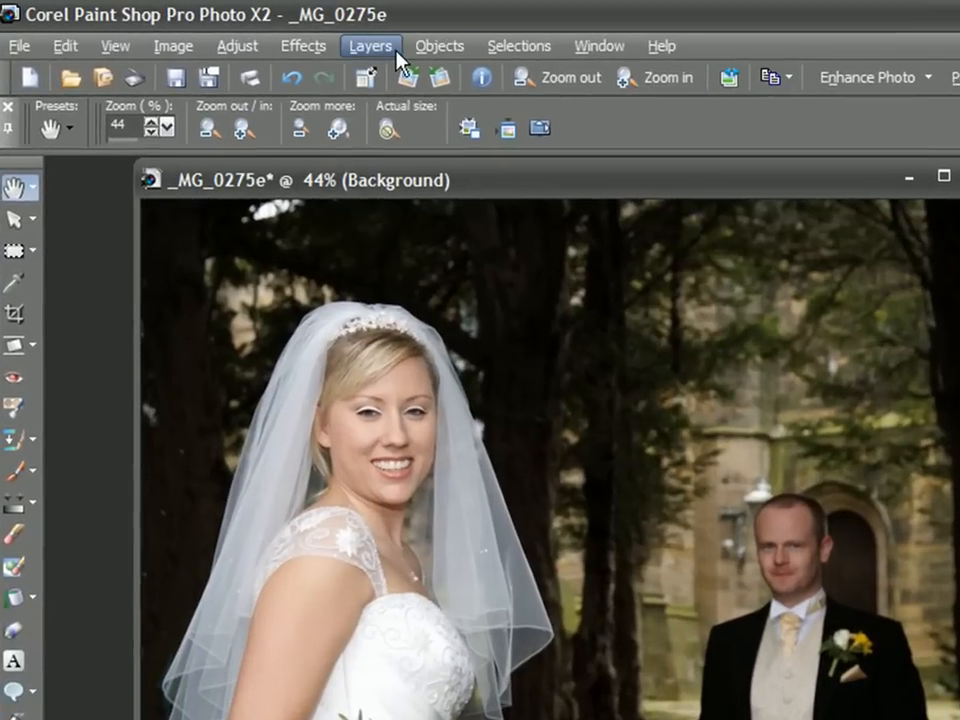
# Duplicate the Background layer and apply Black and White Film to the copy with Brightness -21 and Clarify 25.
pyautogui.click(282, 39)
pyautogui.click(437, 259)
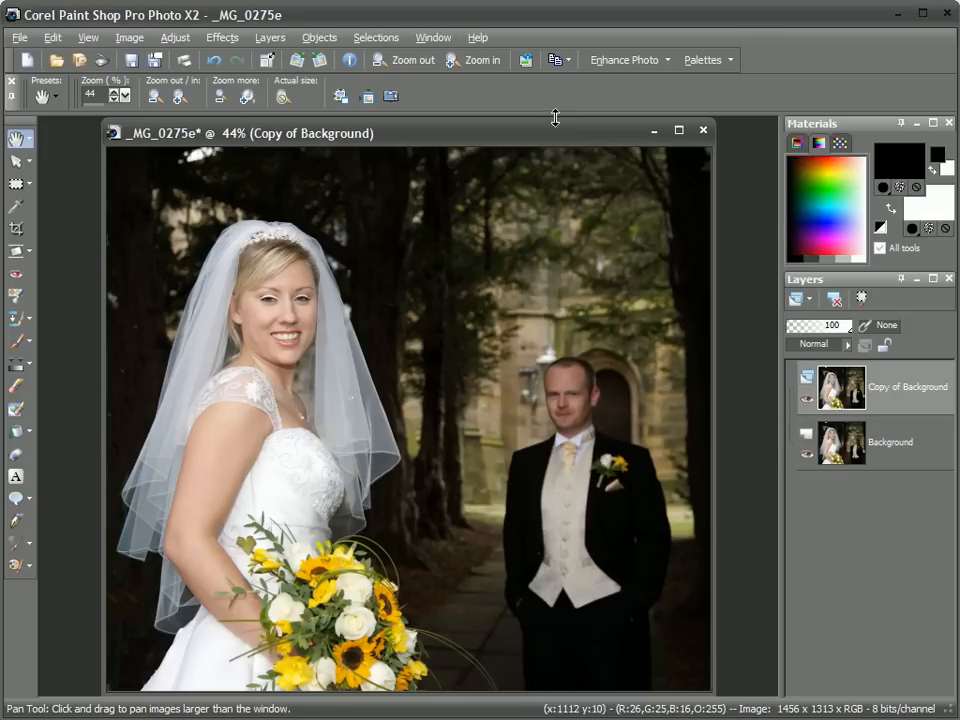
pyautogui.click(207, 38)
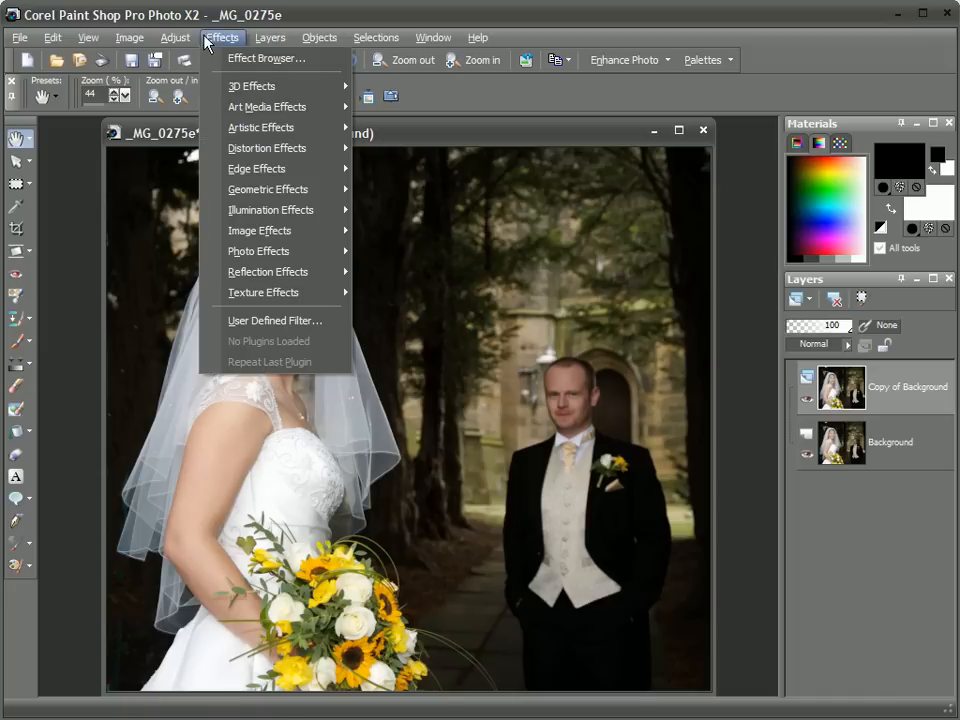
pyautogui.moveTo(272, 252)
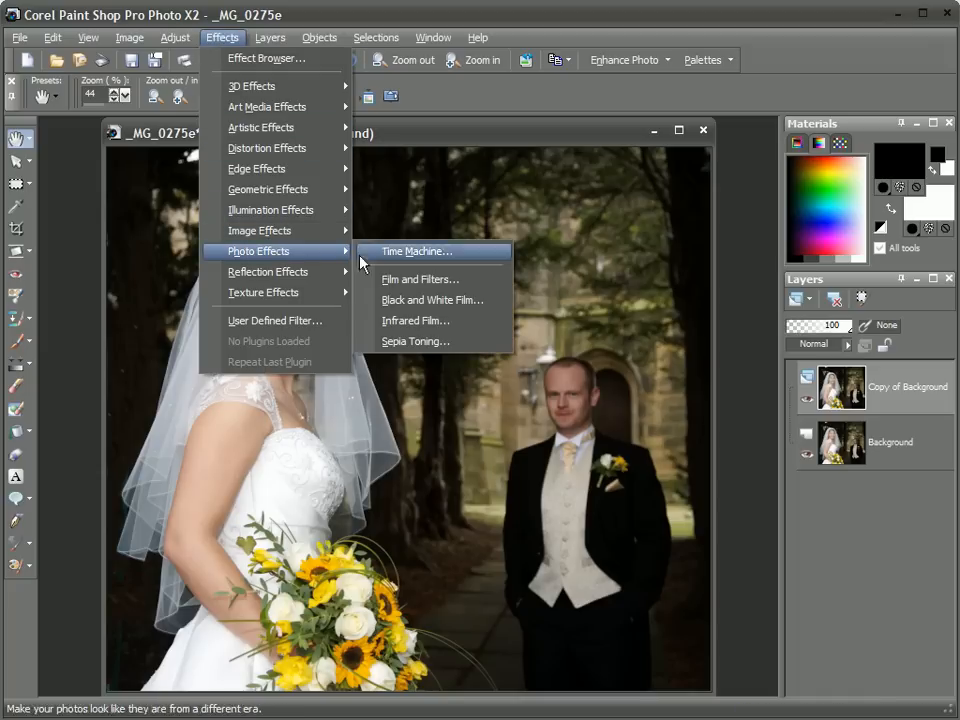
pyautogui.click(429, 314)
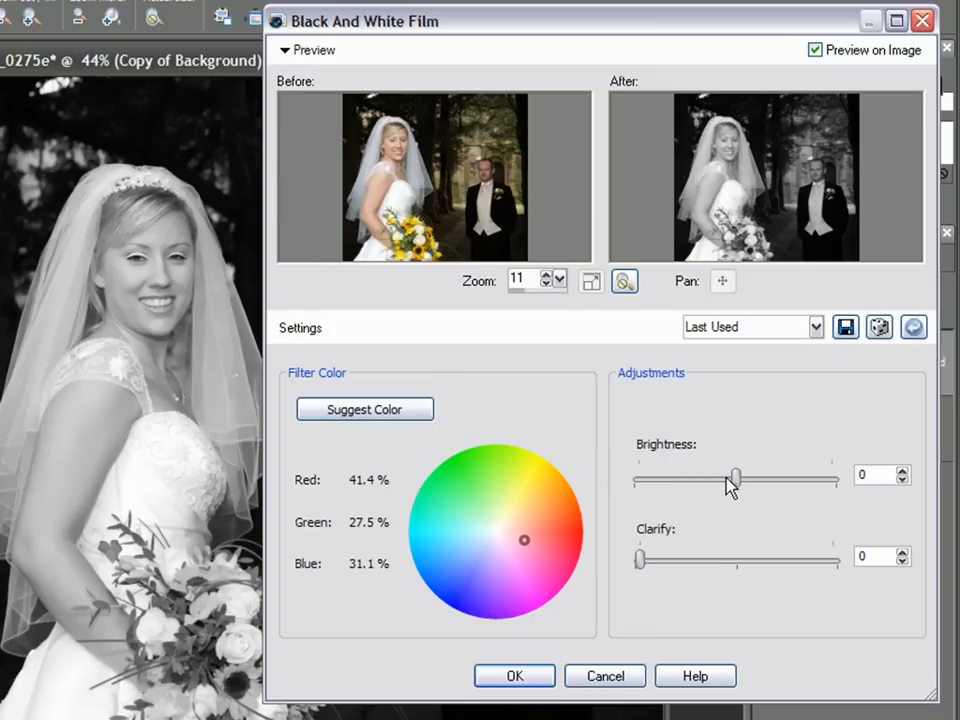
pyautogui.moveTo(736, 487); pyautogui.dragTo(716, 480)
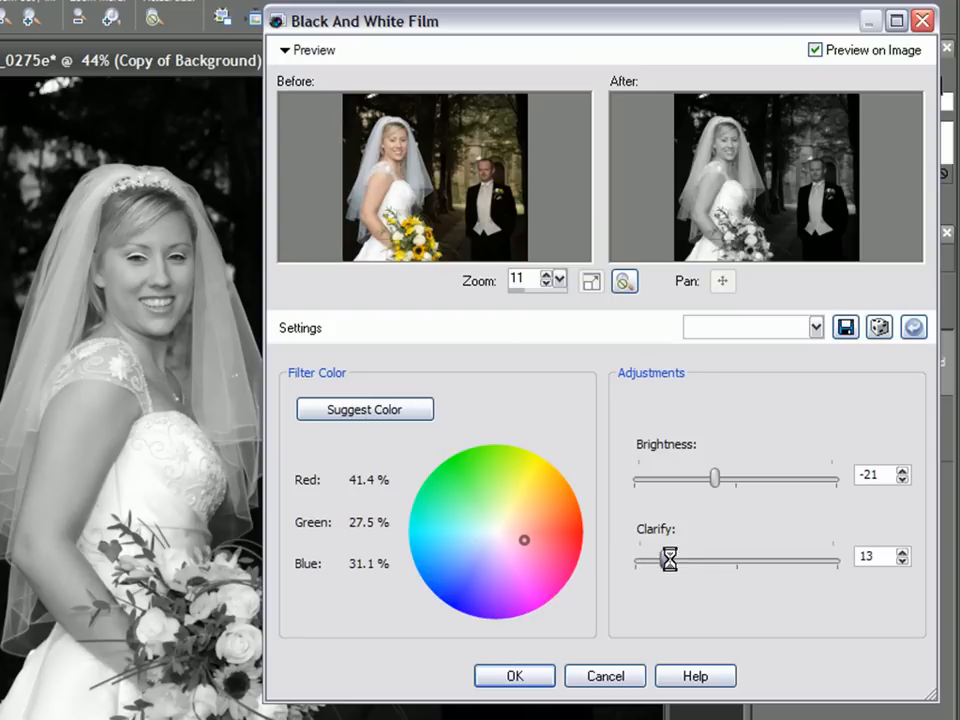
pyautogui.moveTo(690, 559); pyautogui.dragTo(691, 566)
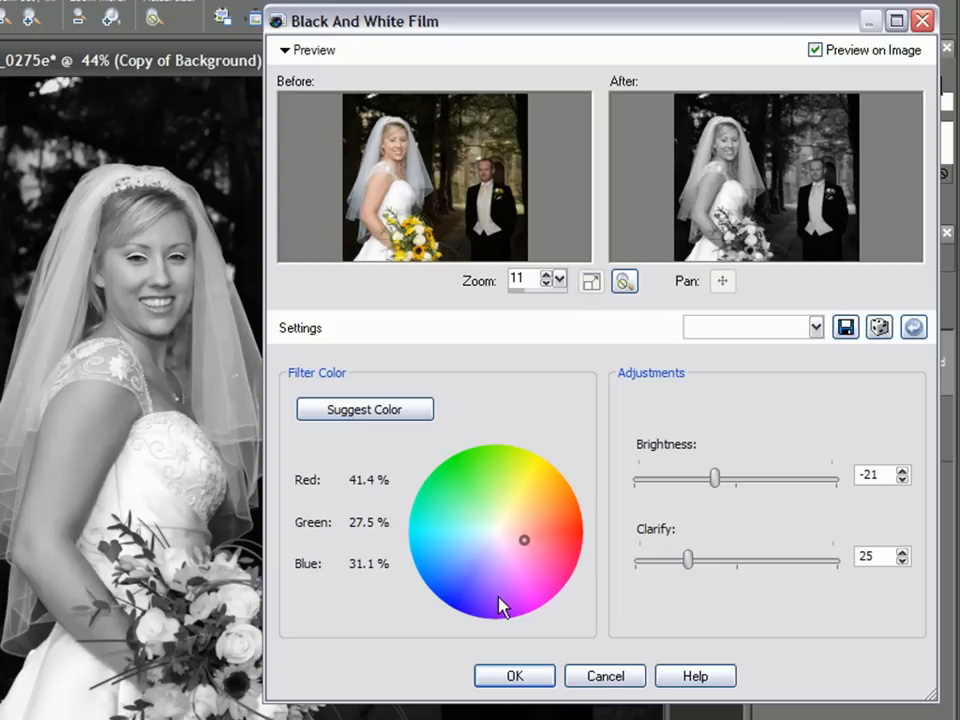
pyautogui.click(540, 682)
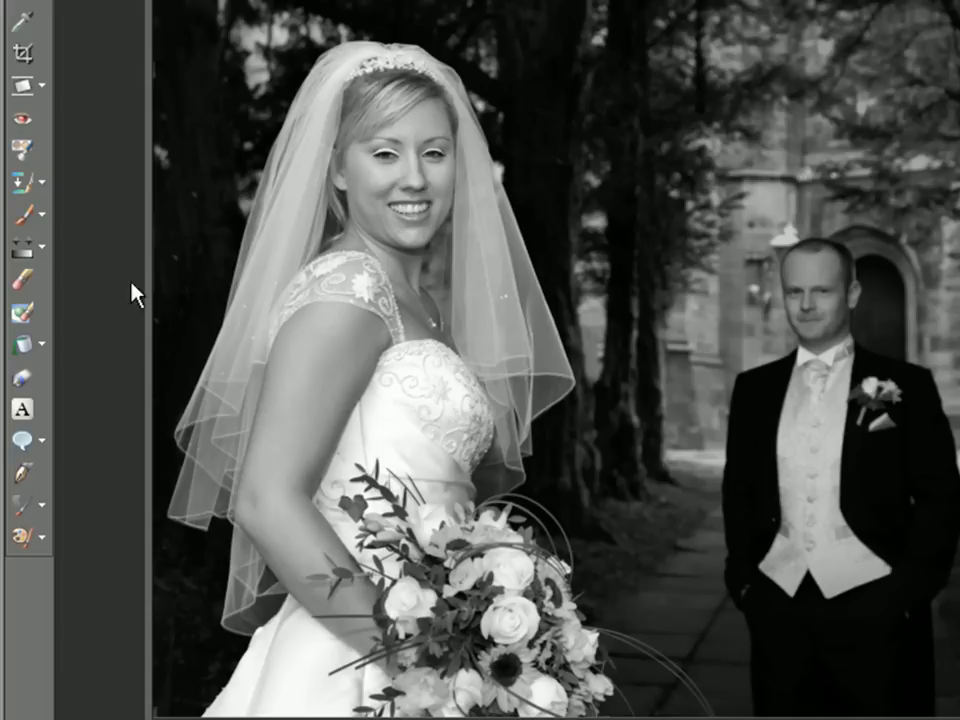
# Try erasing the black-and-white layer over the bouquet, and undo the erasing.
pyautogui.click(22, 283)
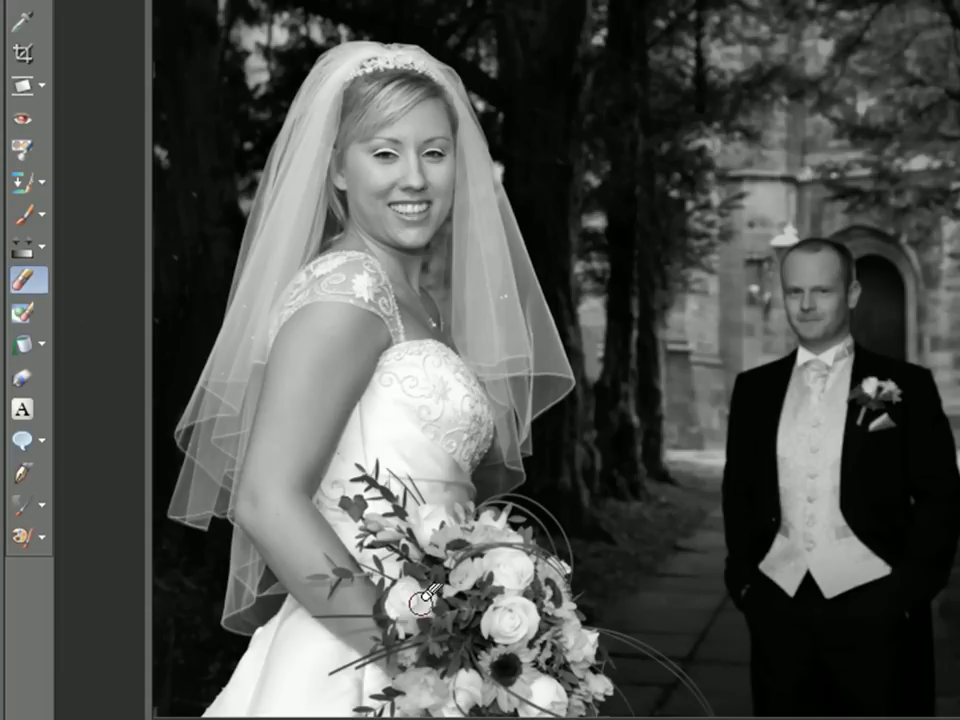
pyautogui.moveTo(405, 590)
pyautogui.mouseDown()
pyautogui.moveTo(455, 599)
pyautogui.moveTo(462, 576)
pyautogui.moveTo(468, 583)
pyautogui.moveTo(508, 570)
pyautogui.moveTo(498, 534)
pyautogui.moveTo(493, 557)
pyautogui.moveTo(475, 563)
pyautogui.moveTo(430, 543)
pyautogui.moveTo(429, 601)
pyautogui.moveTo(498, 562)
pyautogui.moveTo(529, 598)
pyautogui.moveTo(536, 574)
pyautogui.moveTo(554, 643)
pyautogui.moveTo(563, 642)
pyautogui.moveTo(556, 665)
pyautogui.moveTo(543, 681)
pyautogui.moveTo(475, 706)
pyautogui.moveTo(486, 696)
pyautogui.moveTo(437, 689)
pyautogui.moveTo(419, 699)
pyautogui.moveTo(462, 641)
pyautogui.moveTo(502, 686)
pyautogui.moveTo(569, 708)
pyautogui.moveTo(582, 676)
pyautogui.moveTo(559, 708)
pyautogui.moveTo(561, 633)
pyautogui.moveTo(436, 634)
pyautogui.moveTo(417, 590)
pyautogui.moveTo(408, 628)
pyautogui.moveTo(415, 618)
pyautogui.moveTo(378, 656)
pyautogui.moveTo(364, 642)
pyautogui.moveTo(462, 610)
pyautogui.moveTo(465, 670)
pyautogui.moveTo(537, 589)
pyautogui.mouseUp()
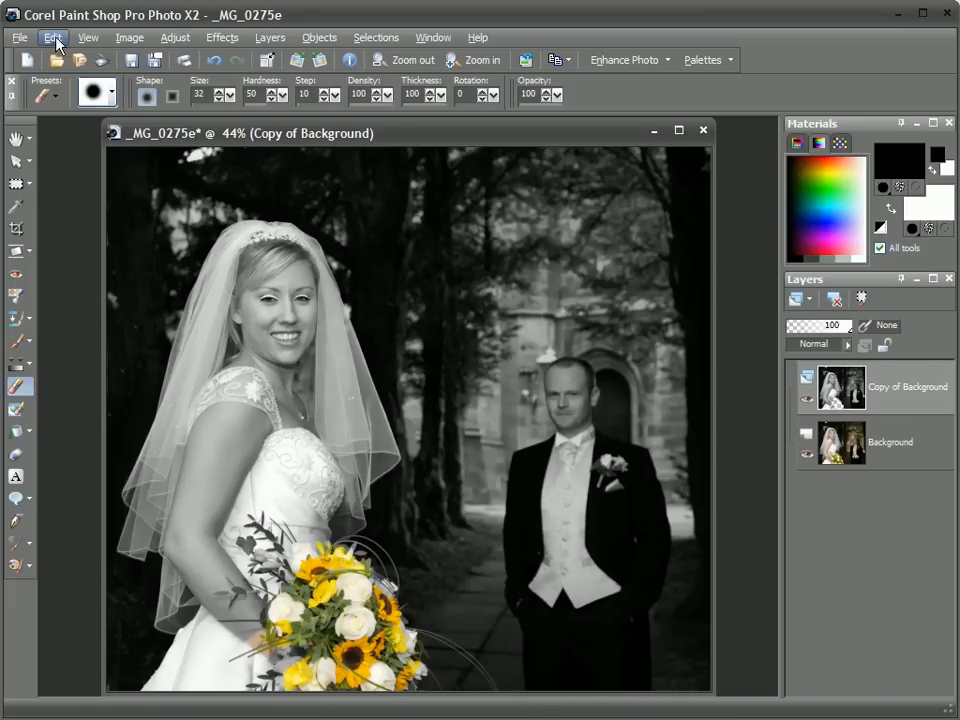
pyautogui.click(54, 38)
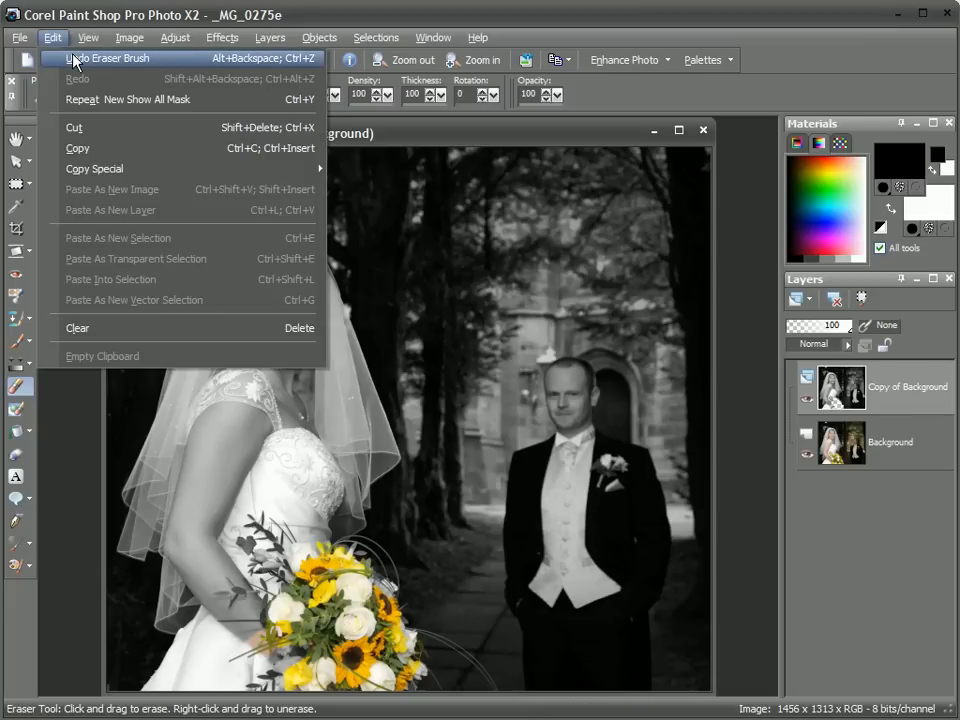
pyautogui.click(75, 59)
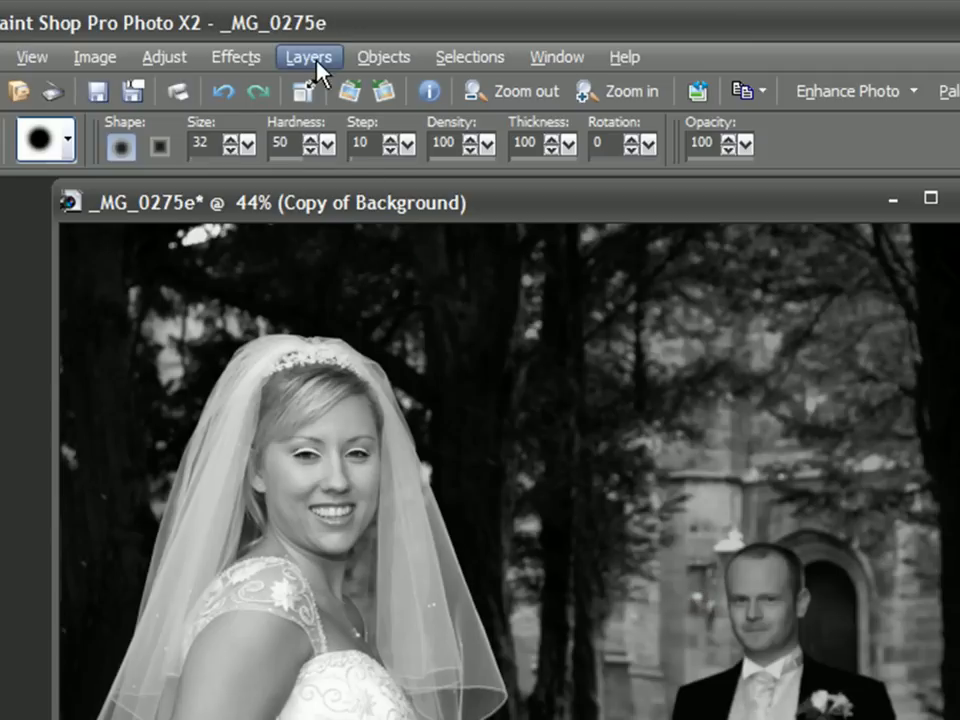
# Add a Show All mask layer to the black-and-white copy and paint black over the bouquet to reveal its colour.
pyautogui.click(316, 58)
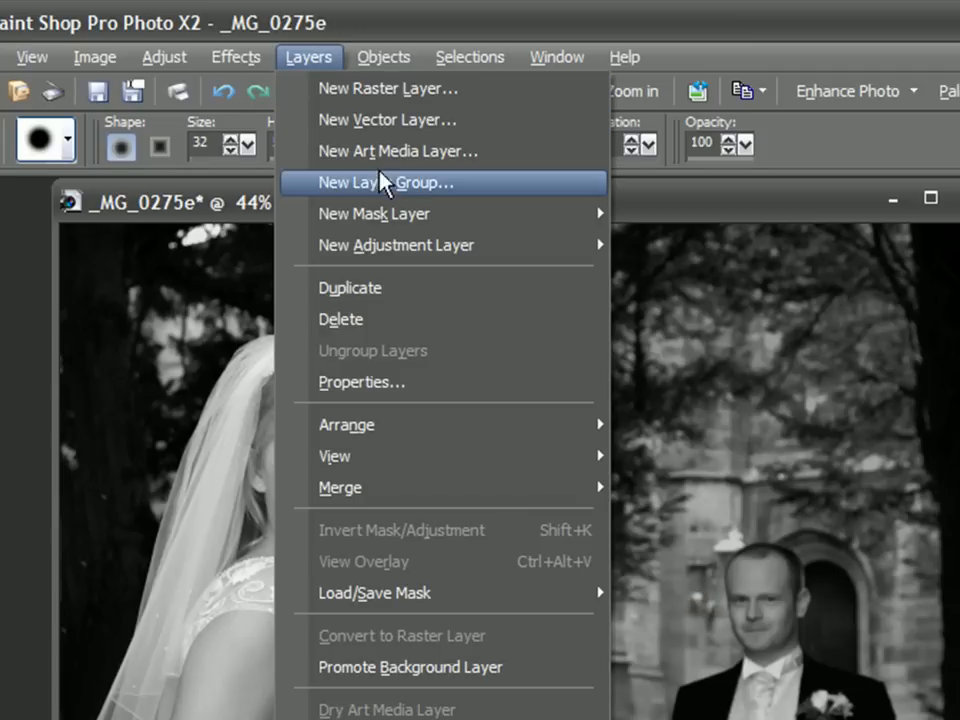
pyautogui.moveTo(383, 218)
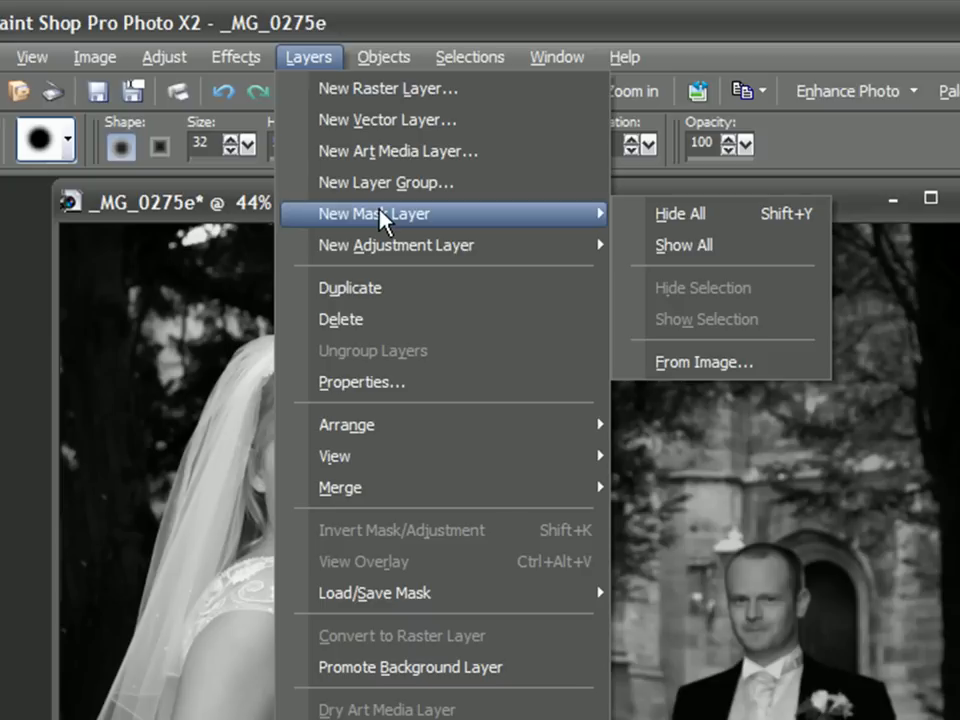
pyautogui.click(717, 245)
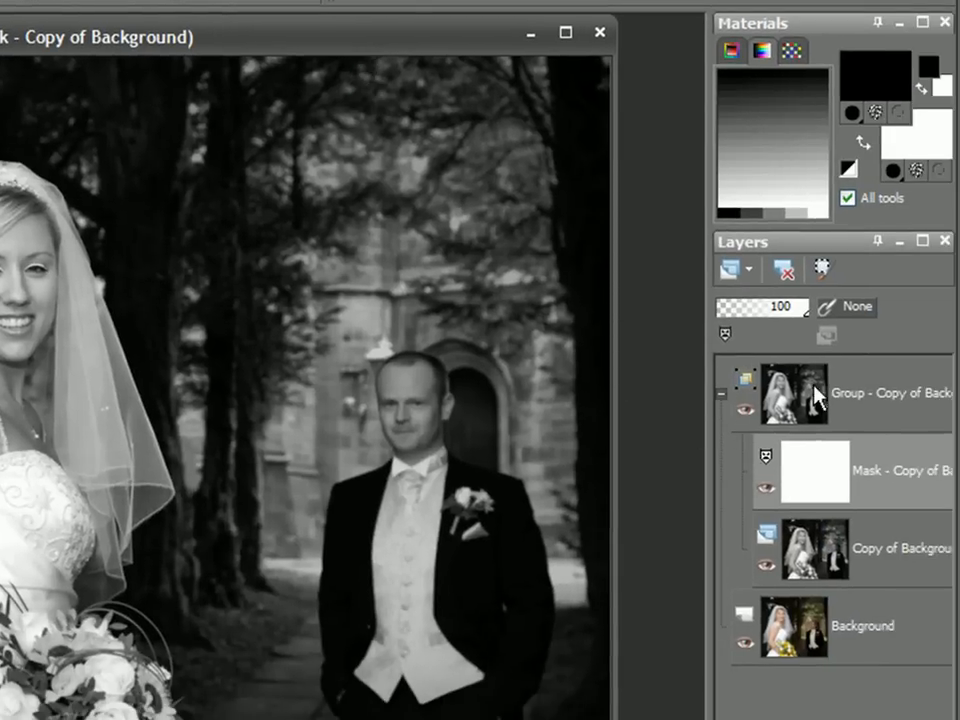
pyautogui.moveTo(796, 578)
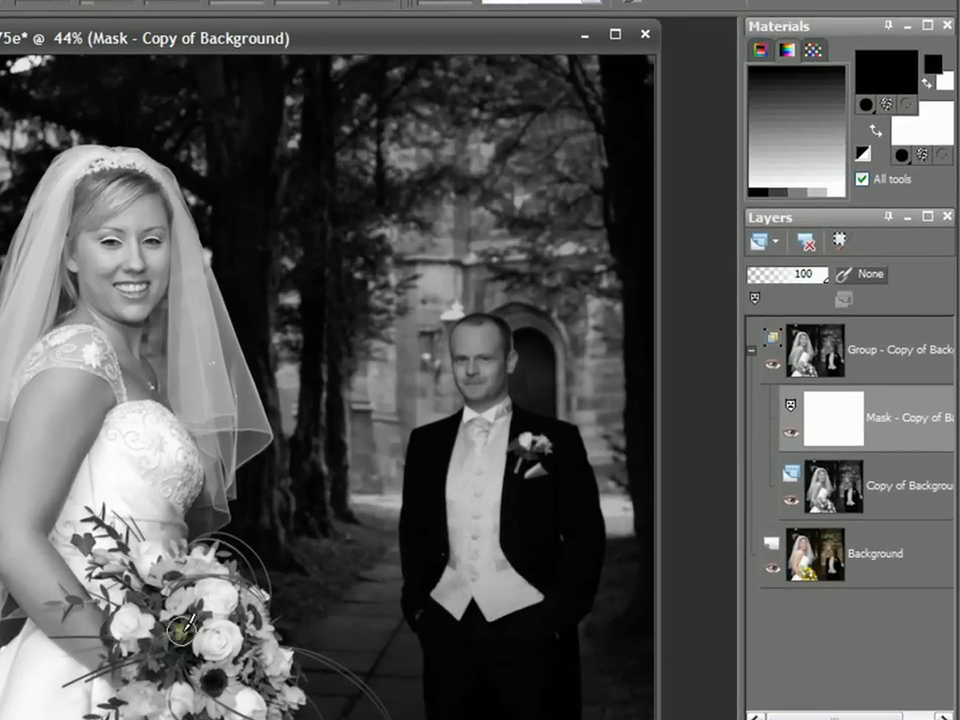
pyautogui.moveTo(180, 628)
pyautogui.mouseDown()
pyautogui.moveTo(186, 596)
pyautogui.moveTo(209, 624)
pyautogui.moveTo(206, 595)
pyautogui.moveTo(209, 624)
pyautogui.moveTo(197, 630)
pyautogui.moveTo(183, 682)
pyautogui.moveTo(211, 684)
pyautogui.moveTo(92, 699)
pyautogui.moveTo(285, 661)
pyautogui.moveTo(271, 664)
pyautogui.moveTo(281, 656)
pyautogui.moveTo(258, 634)
pyautogui.moveTo(262, 648)
pyautogui.moveTo(245, 656)
pyautogui.moveTo(231, 619)
pyautogui.moveTo(200, 589)
pyautogui.moveTo(181, 584)
pyautogui.moveTo(160, 595)
pyautogui.moveTo(143, 568)
pyautogui.moveTo(128, 576)
pyautogui.moveTo(92, 553)
pyautogui.mouseUp()
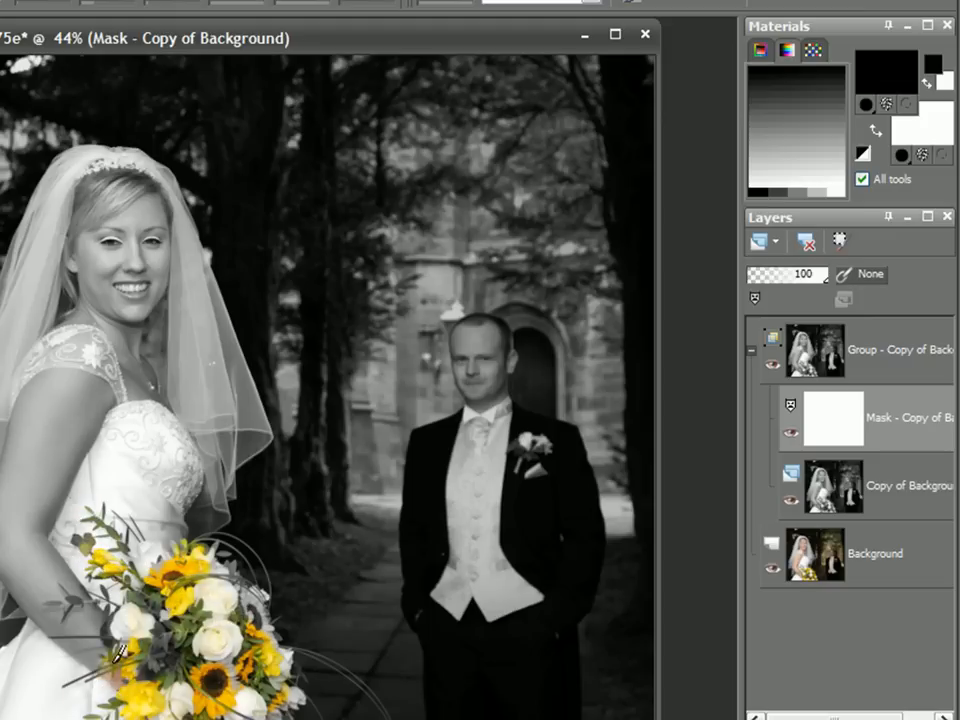
# Paint black on the mask over the bride's forearm beside the bouquet, and restore it to black-and-white with white paint.
pyautogui.moveTo(110, 645)
pyautogui.mouseDown()
pyautogui.moveTo(68, 621)
pyautogui.moveTo(30, 620)
pyautogui.moveTo(92, 600)
pyautogui.moveTo(100, 663)
pyautogui.moveTo(72, 637)
pyautogui.mouseUp()
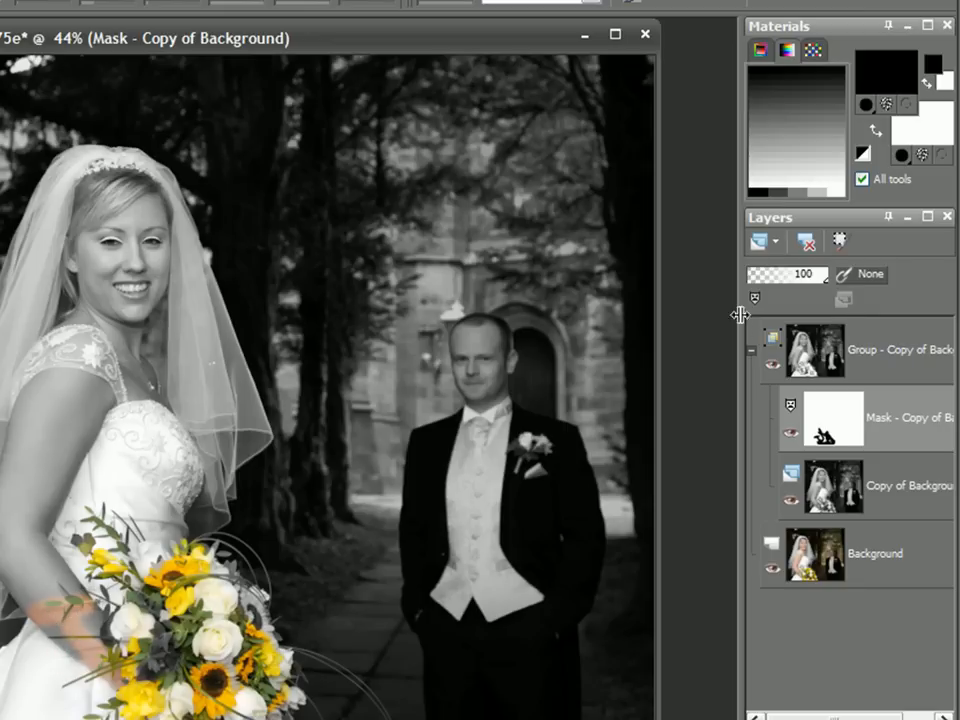
pyautogui.click(873, 131)
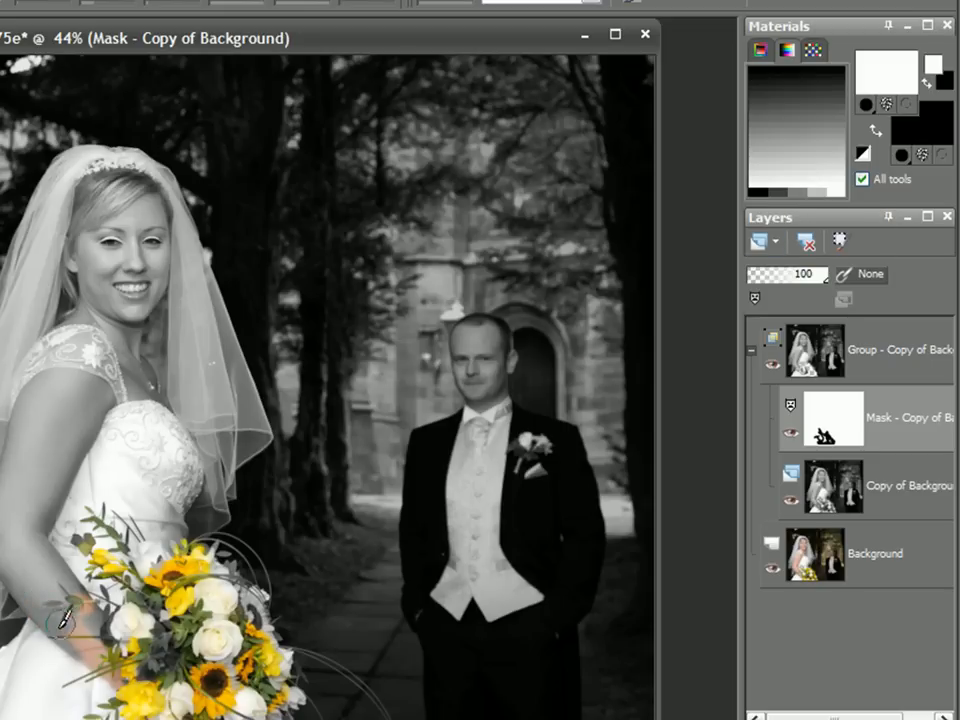
pyautogui.moveTo(88, 625); pyautogui.dragTo(103, 680)
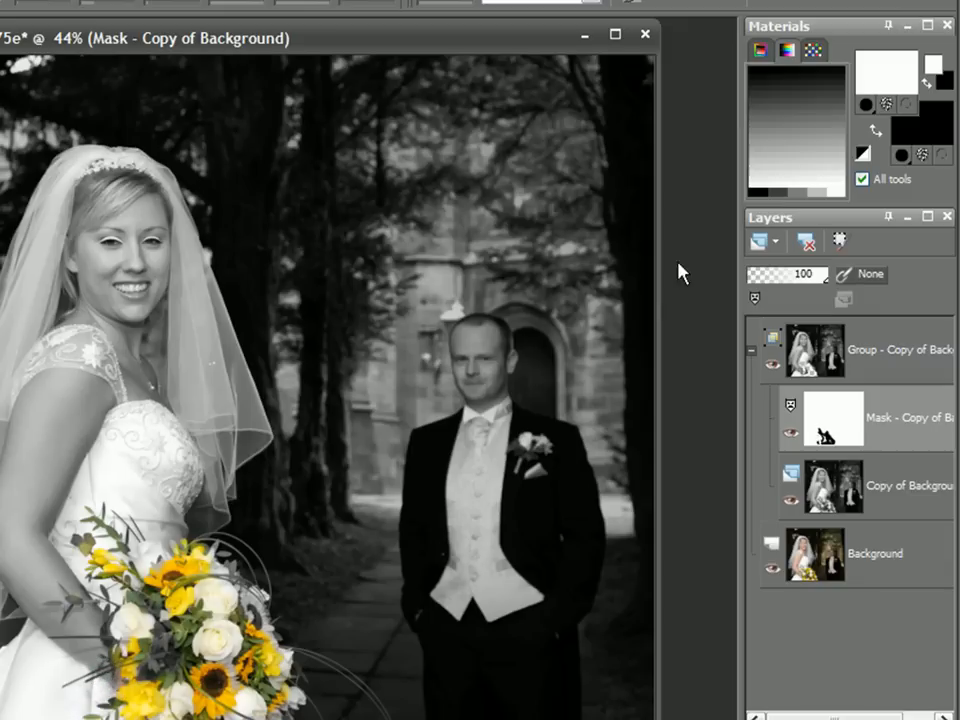
# Paint black on the mask over the grey leaves in the middle of the bouquet to reveal their colour.
pyautogui.click(879, 133)
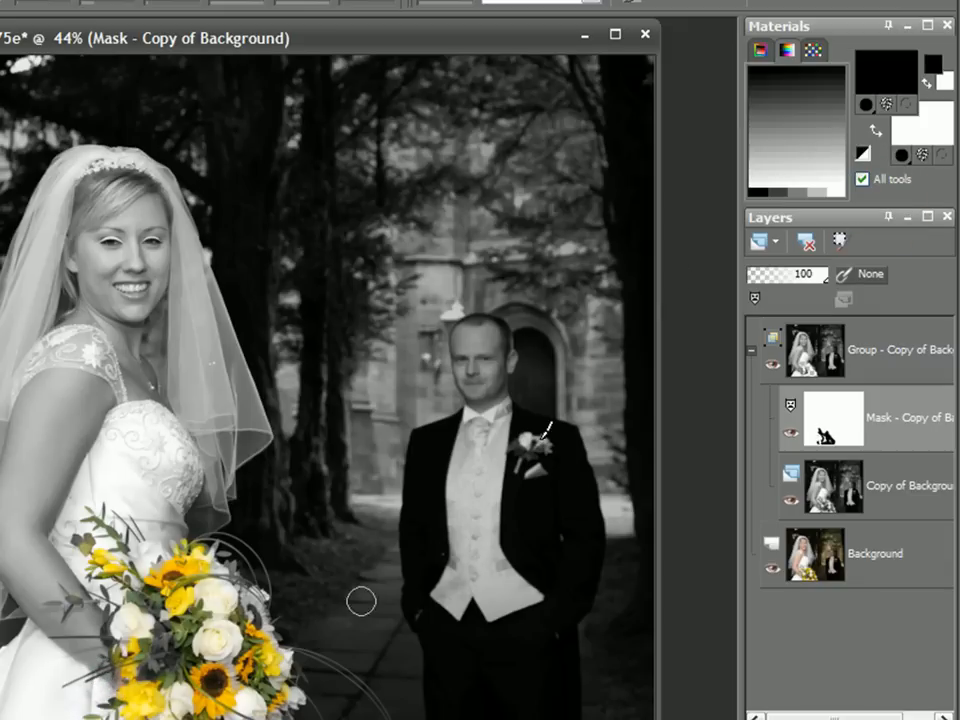
pyautogui.scroll(4, 243, 660)
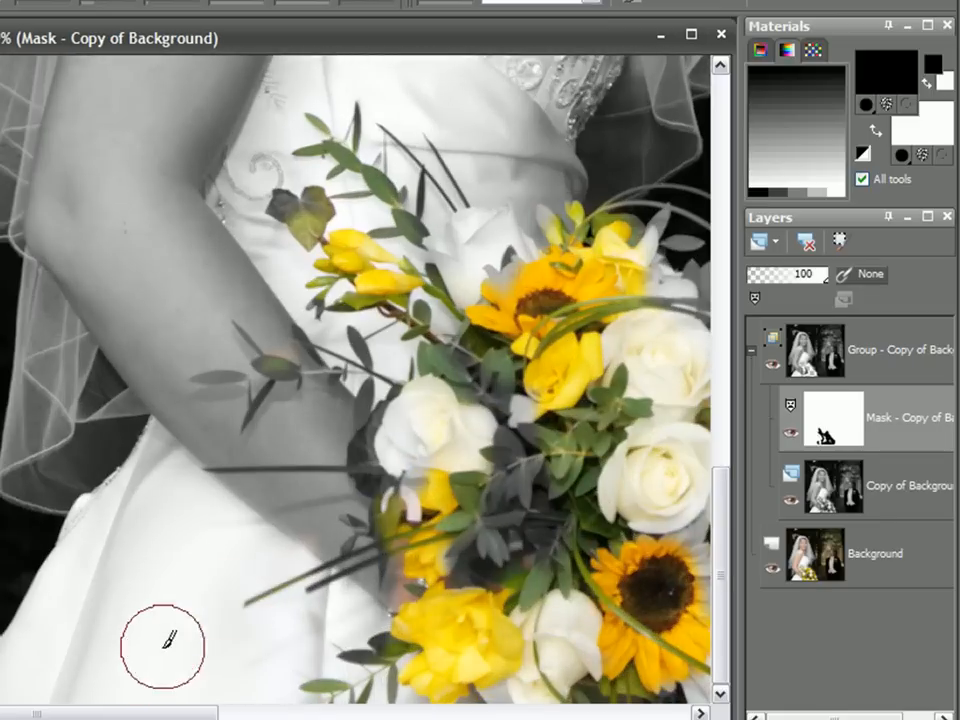
pyautogui.moveTo(462, 522)
pyautogui.mouseDown()
pyautogui.moveTo(496, 510)
pyautogui.moveTo(518, 454)
pyautogui.moveTo(500, 538)
pyautogui.moveTo(543, 492)
pyautogui.moveTo(509, 556)
pyautogui.moveTo(514, 620)
pyautogui.mouseUp()
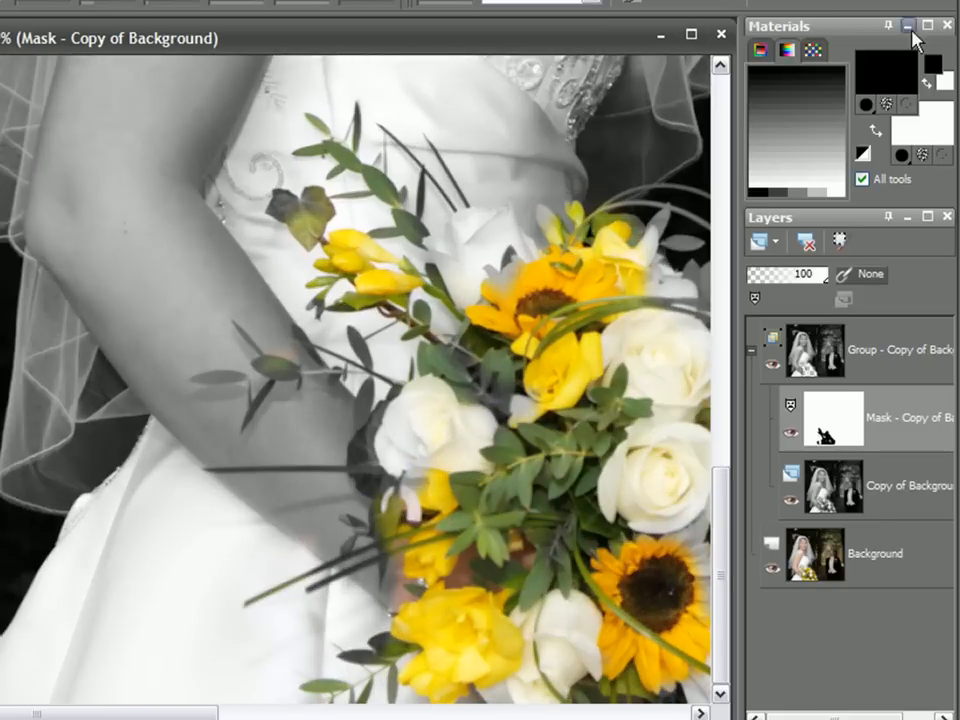
# Paint white on the mask over the coloured skin around the yellow flowers to return the bride's hand to black-and-white.
pyautogui.click(876, 130)
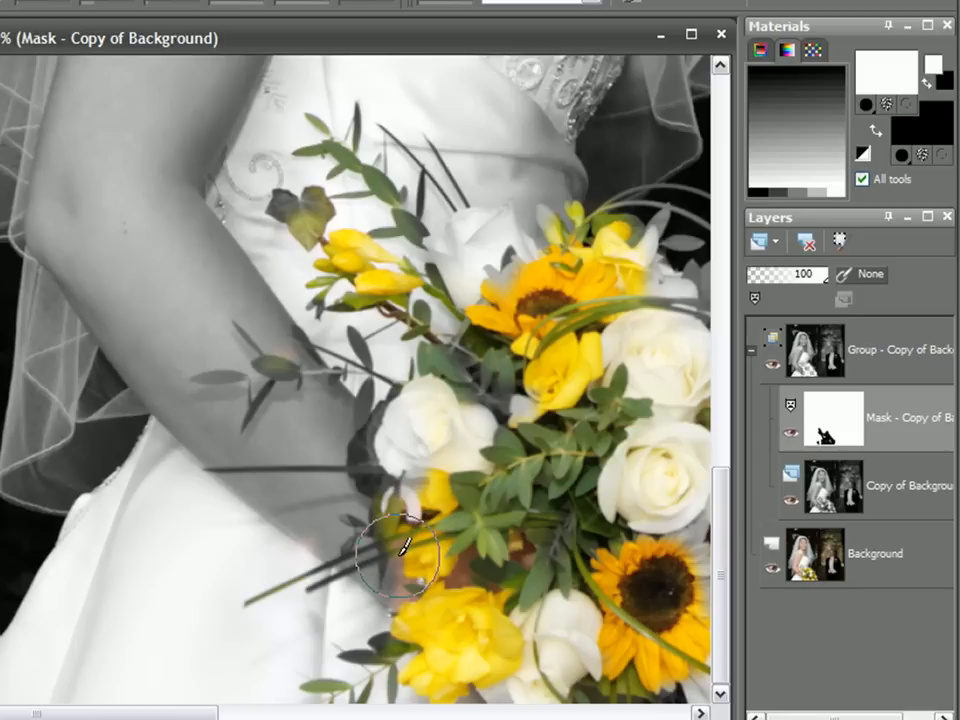
pyautogui.moveTo(387, 563); pyautogui.dragTo(387, 548)
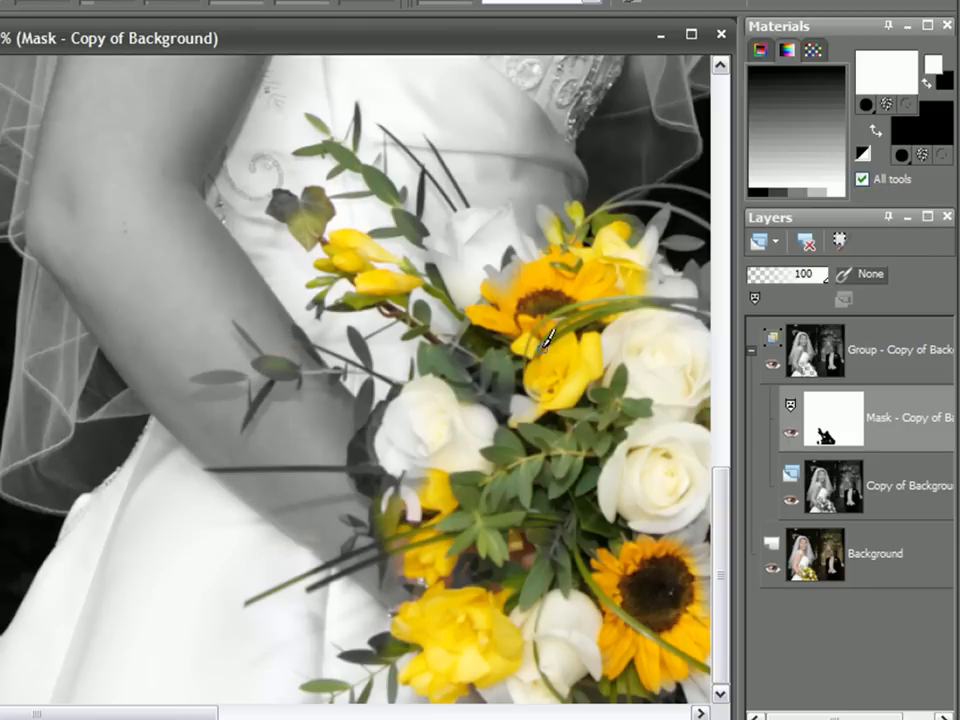
pyautogui.moveTo(565, 335); pyautogui.dragTo(285, 342)
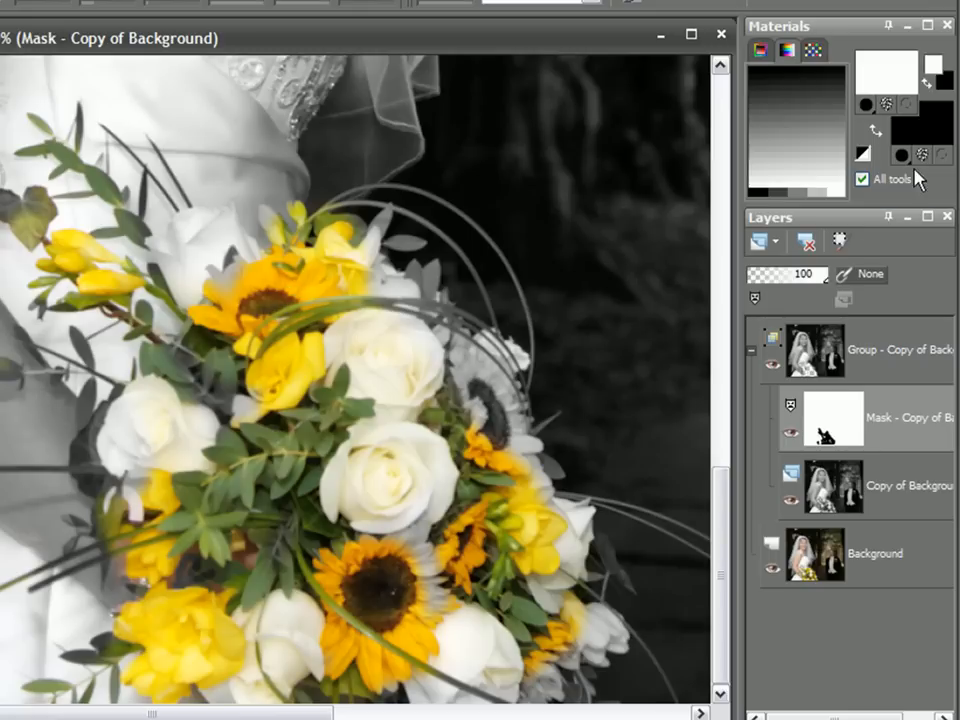
# Paint black on the mask over the grey sunflowers, leaves and outer edges of the bouquet to reveal their colour.
pyautogui.click(876, 134)
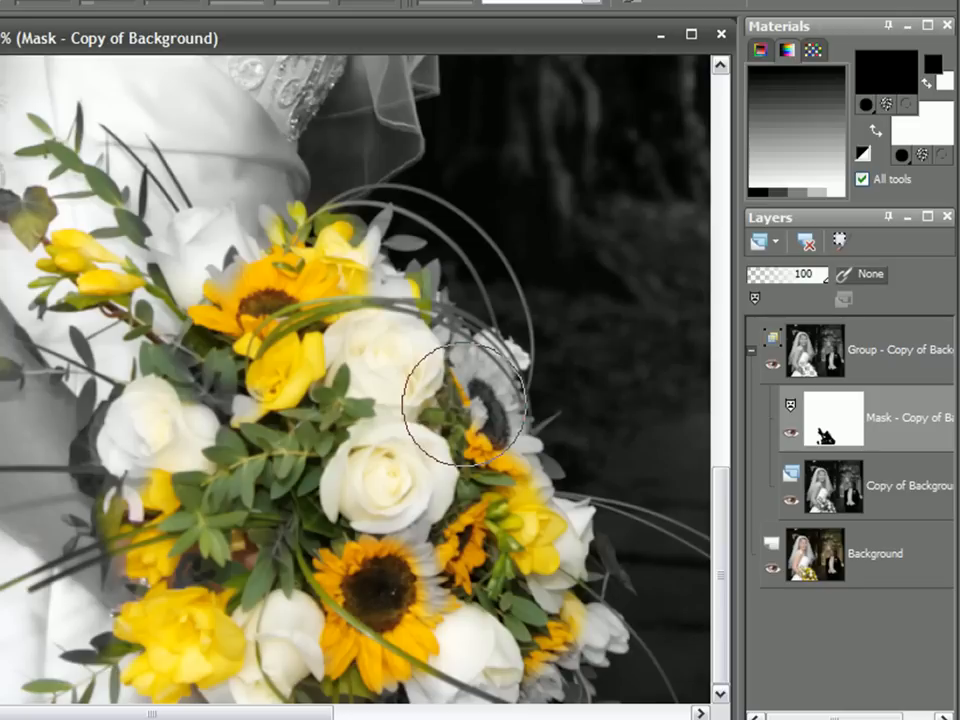
pyautogui.moveTo(466, 374); pyautogui.dragTo(516, 462)
pyautogui.moveTo(457, 386)
pyautogui.mouseDown()
pyautogui.moveTo(413, 337)
pyautogui.moveTo(414, 304)
pyautogui.moveTo(463, 350)
pyautogui.moveTo(366, 282)
pyautogui.moveTo(351, 254)
pyautogui.moveTo(413, 243)
pyautogui.mouseUp()
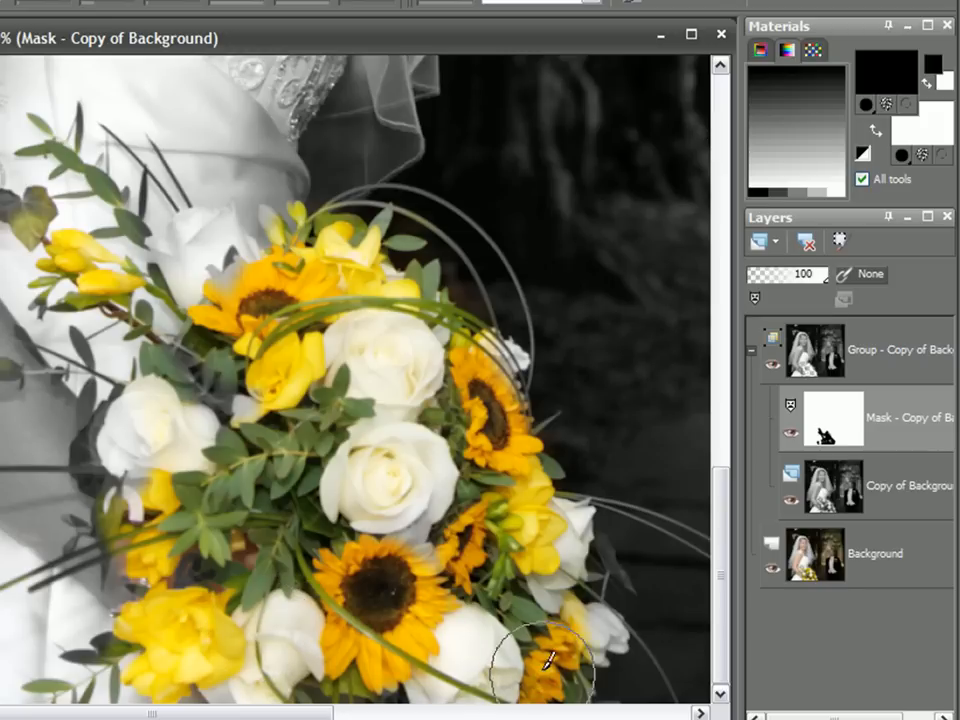
pyautogui.moveTo(454, 568); pyautogui.dragTo(232, 428)
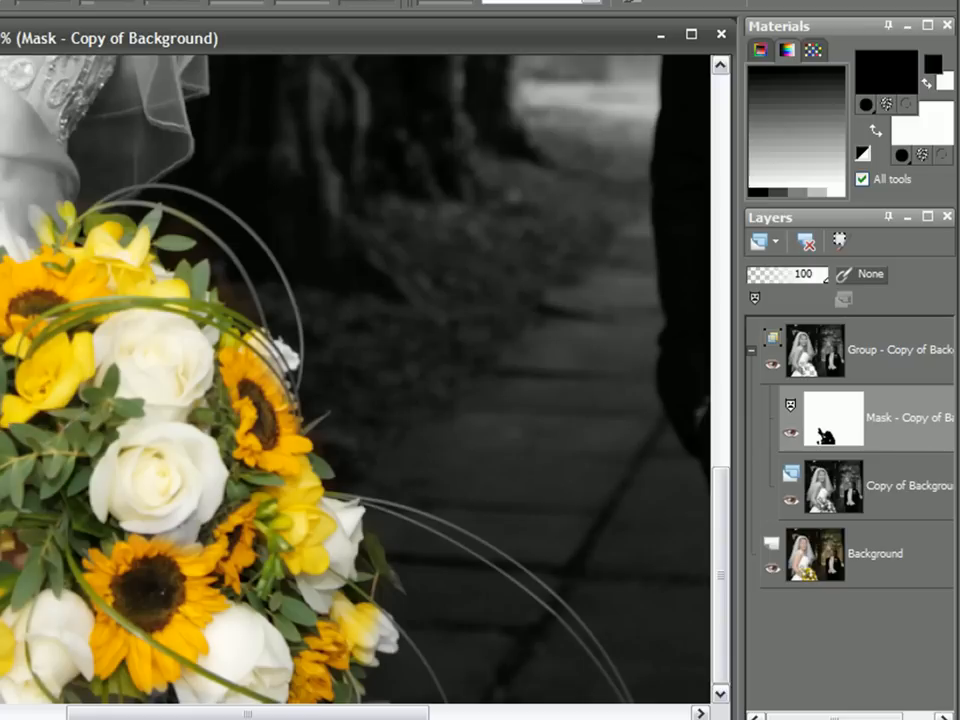
pyautogui.moveTo(11, 490); pyautogui.dragTo(206, 407)
# Paint black on the mask over the groom's buttonhole flowers to reveal their colour.
pyautogui.moveTo(481, 265)
pyautogui.mouseDown()
pyautogui.moveTo(316, 338)
pyautogui.moveTo(326, 381)
pyautogui.moveTo(180, 489)
pyautogui.mouseUp()
pyautogui.moveTo(380, 405)
pyautogui.mouseDown()
pyautogui.moveTo(369, 372)
pyautogui.moveTo(375, 318)
pyautogui.moveTo(410, 335)
pyautogui.moveTo(351, 395)
pyautogui.moveTo(358, 355)
pyautogui.moveTo(391, 339)
pyautogui.moveTo(372, 414)
pyautogui.moveTo(400, 379)
pyautogui.moveTo(392, 386)
pyautogui.moveTo(362, 347)
pyautogui.moveTo(371, 365)
pyautogui.moveTo(408, 362)
pyautogui.mouseUp()
pyautogui.scroll(-6, 413, 345)
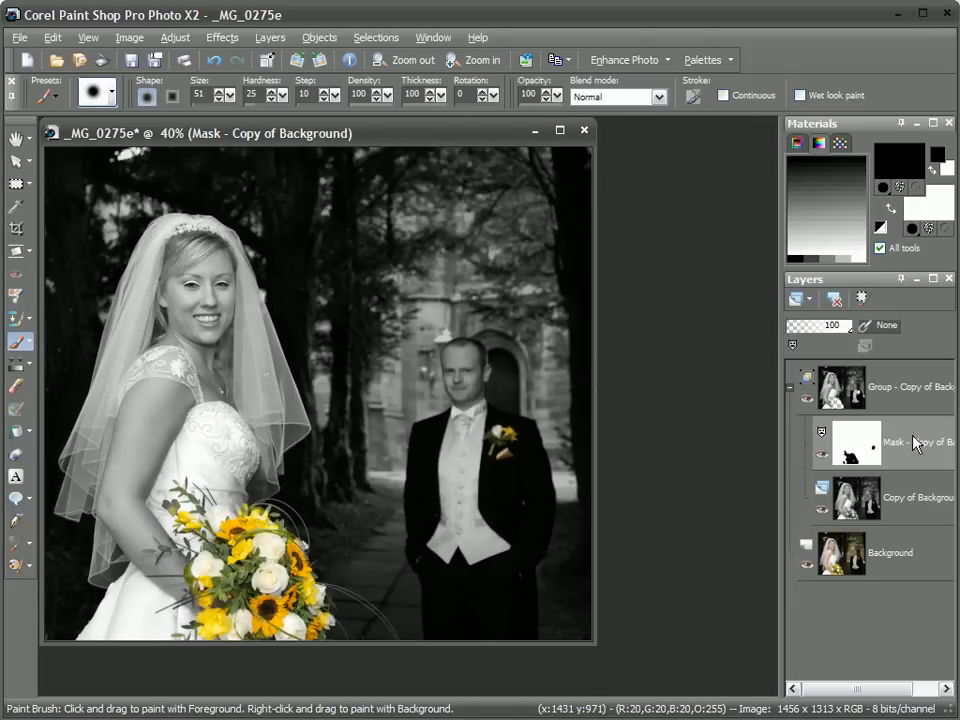
# Save the layered image in the Wedding folder as _MG_0275e.pspimage in PSPIMAGE format.
pyautogui.moveTo(891, 455)
pyautogui.click(19, 37)
pyautogui.click(60, 210)
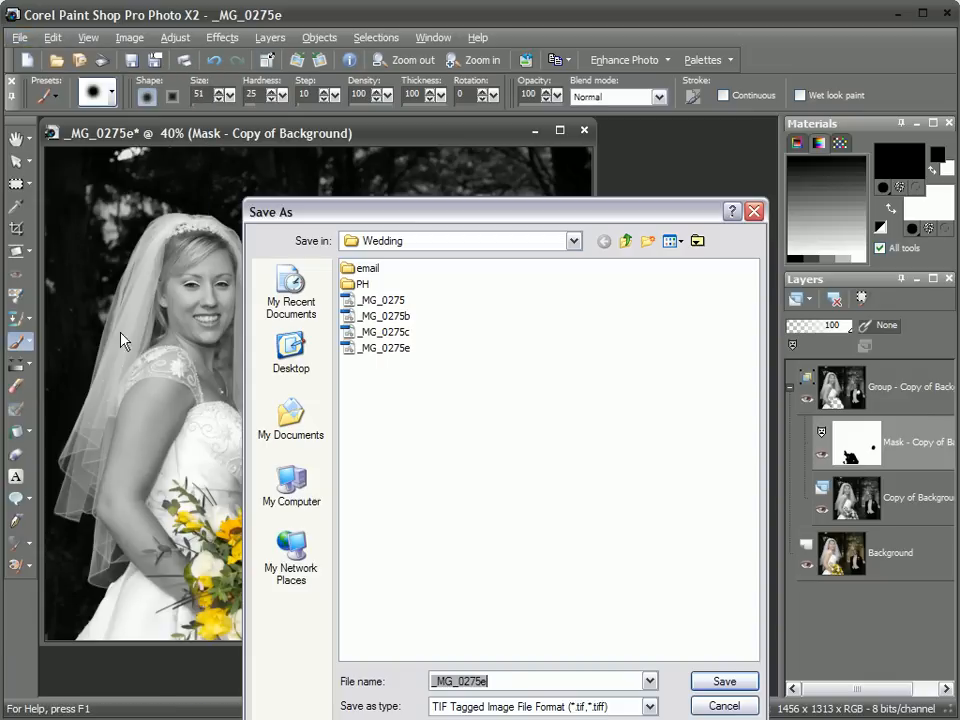
pyautogui.click(616, 712)
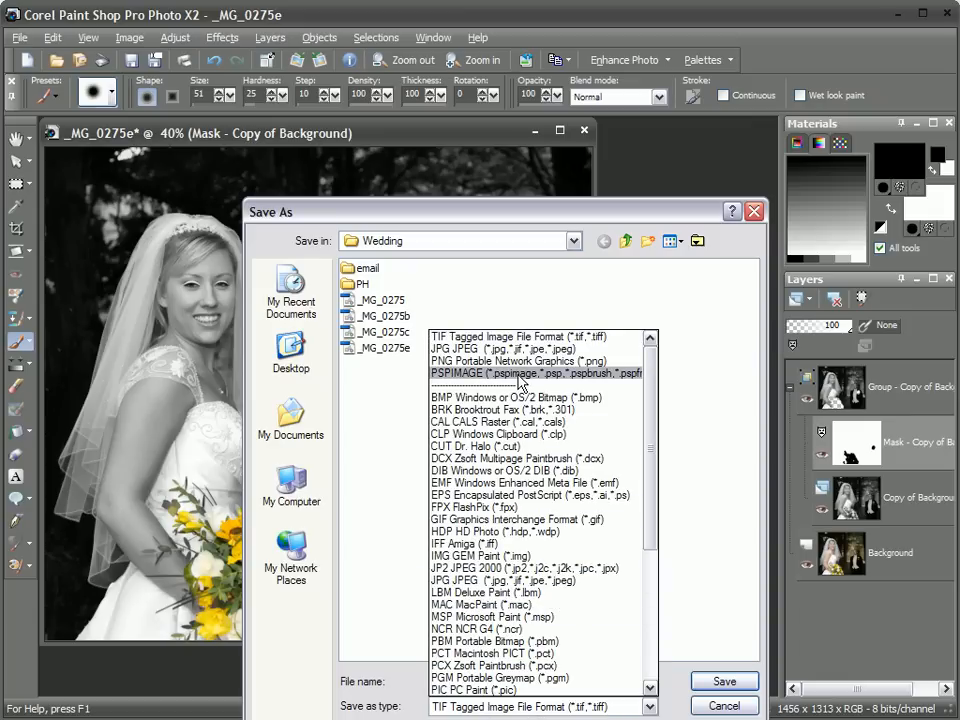
pyautogui.click(519, 373)
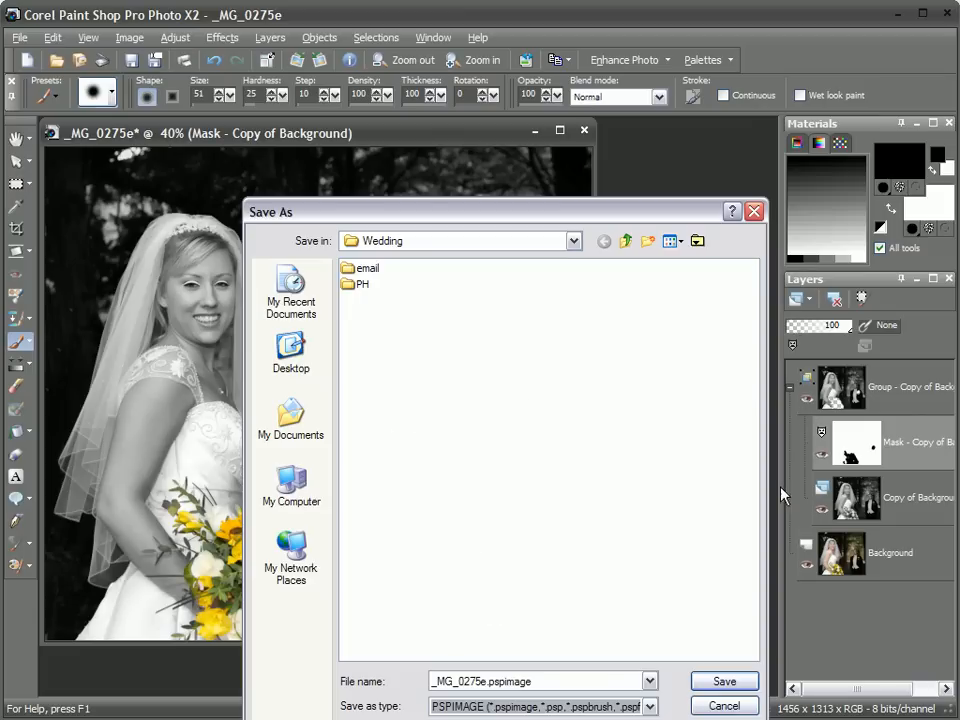
pyautogui.click(723, 683)
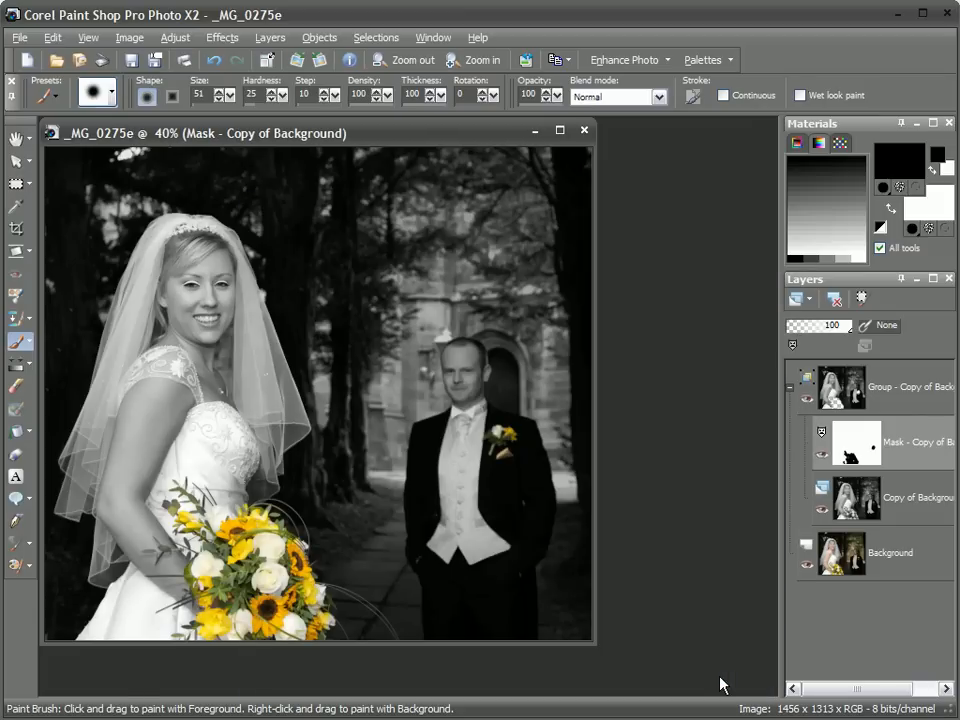
# Flatten the image by merging all its layers into a single background.
pyautogui.click(270, 38)
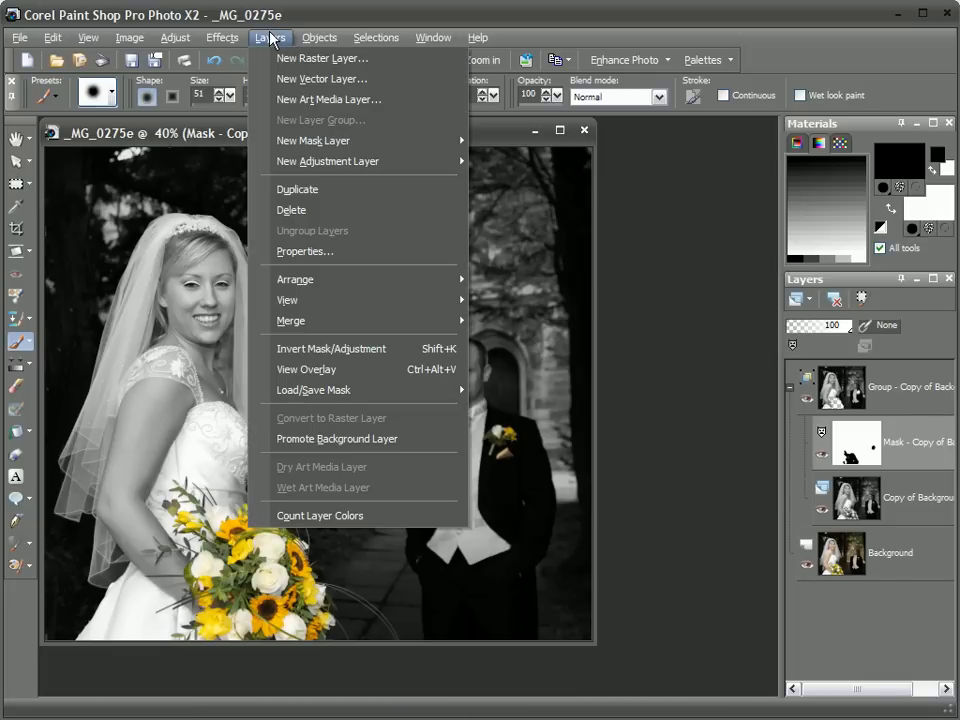
pyautogui.moveTo(354, 321)
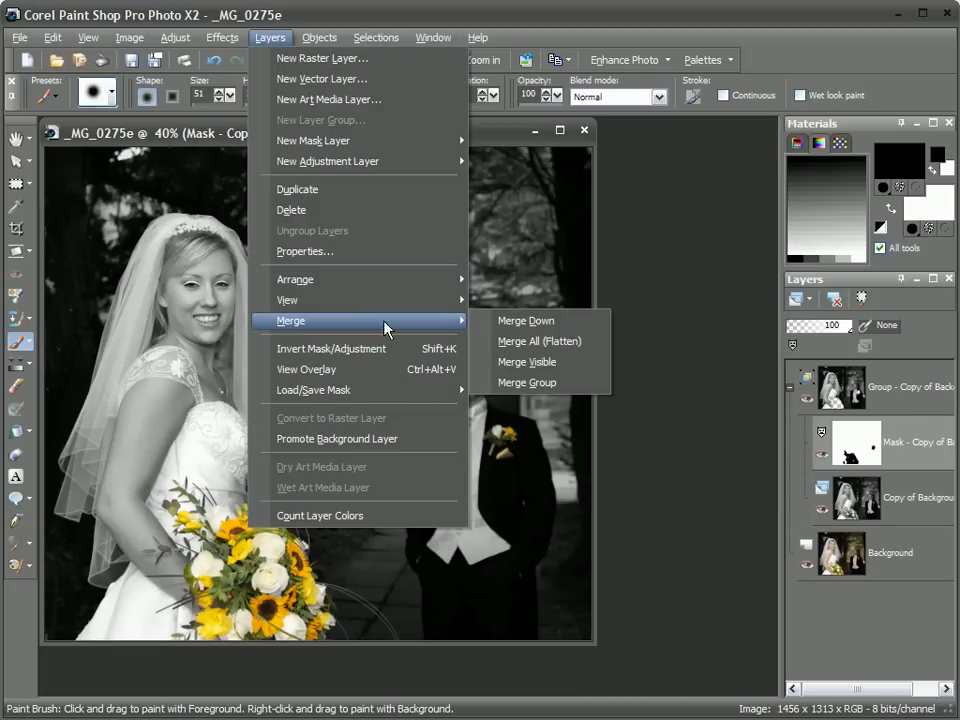
pyautogui.click(551, 349)
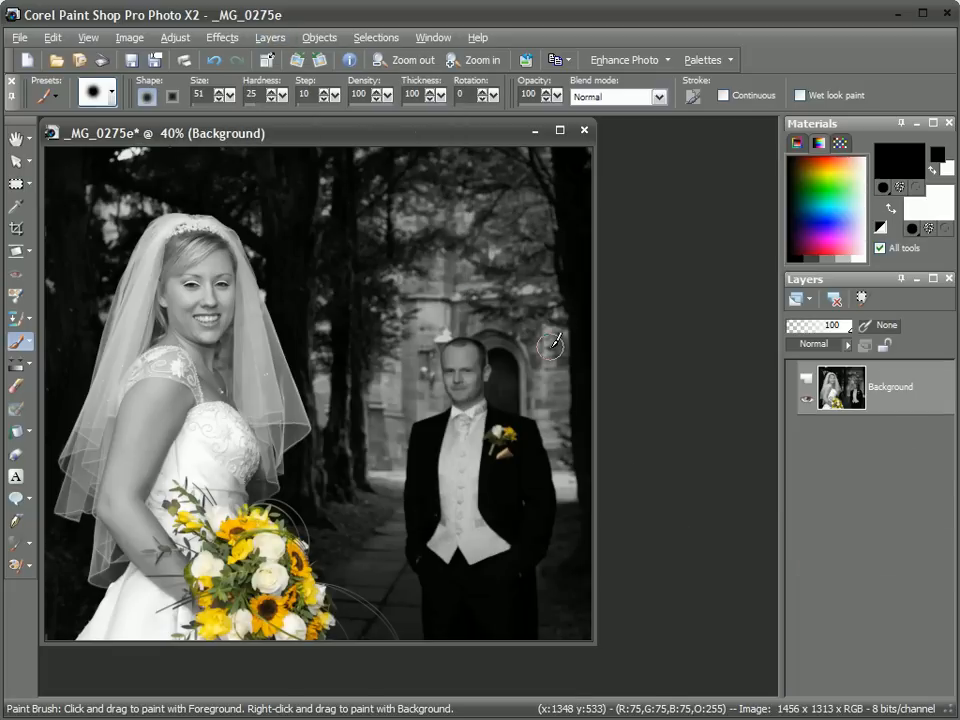
pyautogui.moveTo(856, 400)
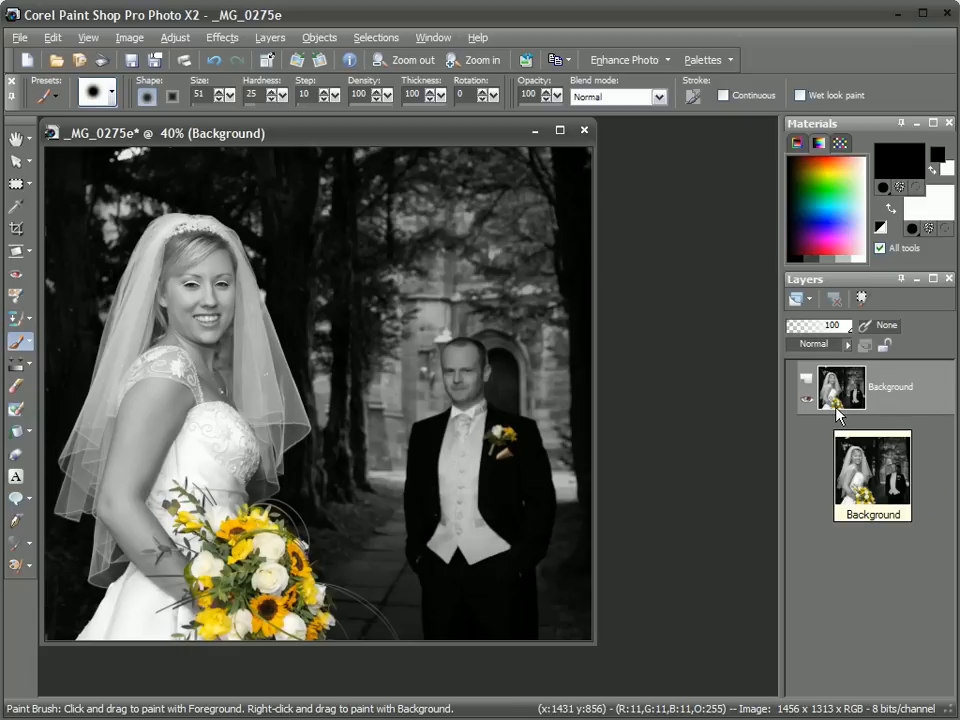
# Duplicate the flattened Background layer, leaving the copy with its default name.
pyautogui.click(268, 38)
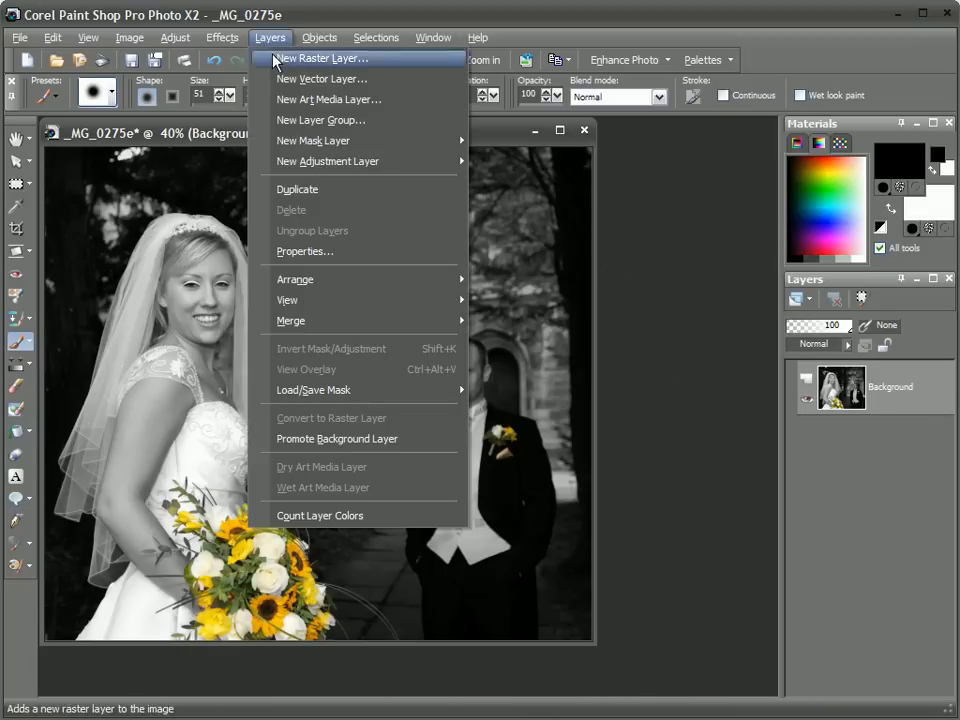
pyautogui.click(327, 189)
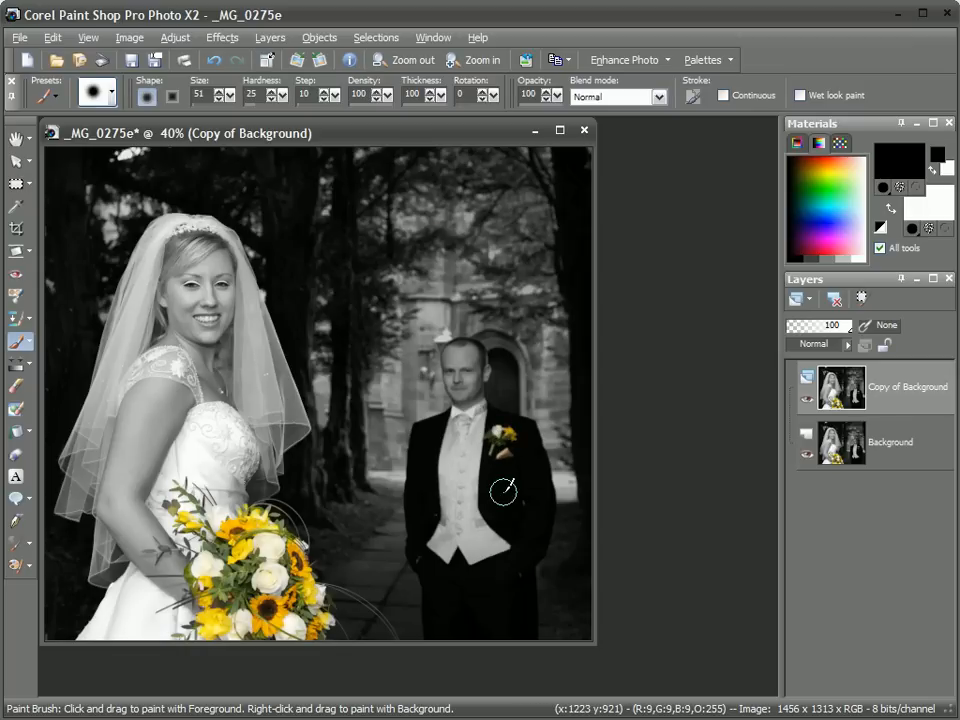
pyautogui.doubleClick(872, 388)
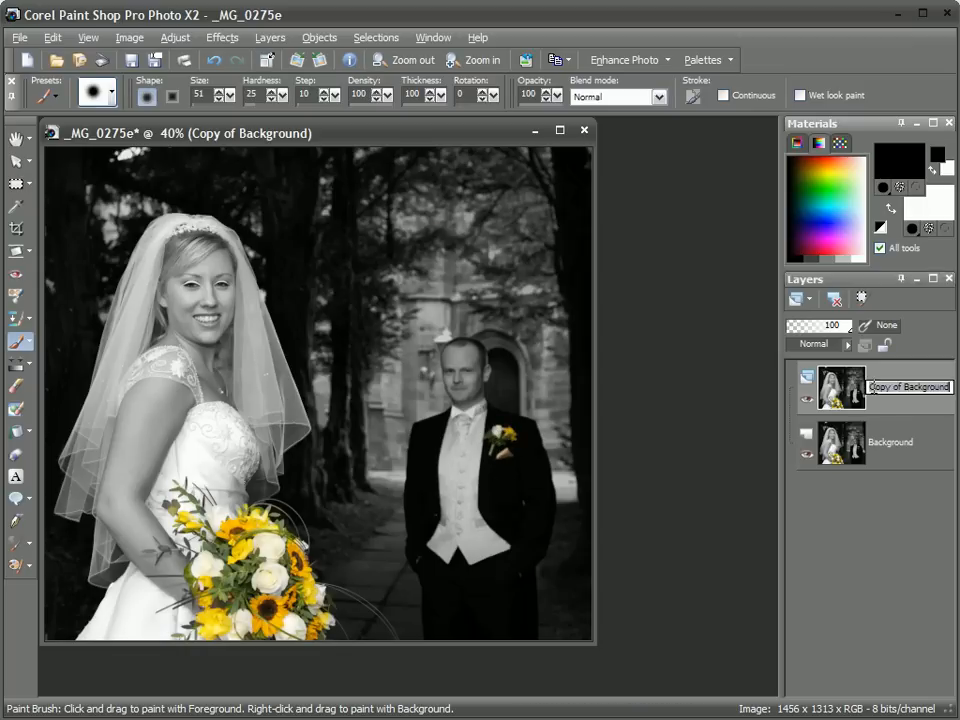
pyautogui.press('Return')
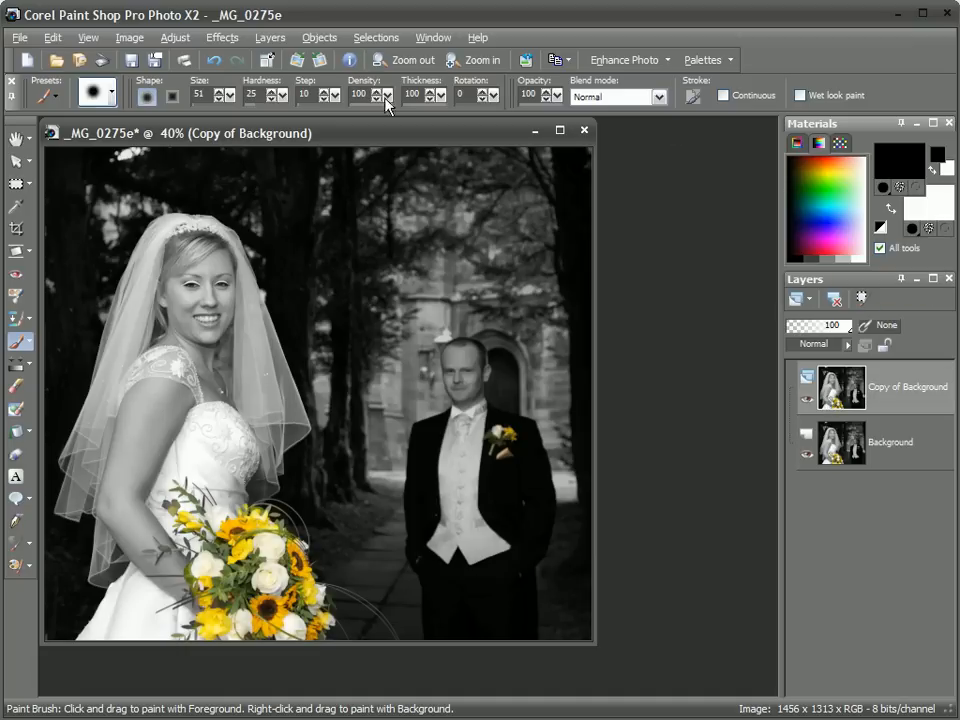
# Apply a Gaussian Blur with a radius of 10.00 to the copied layer.
pyautogui.click(188, 40)
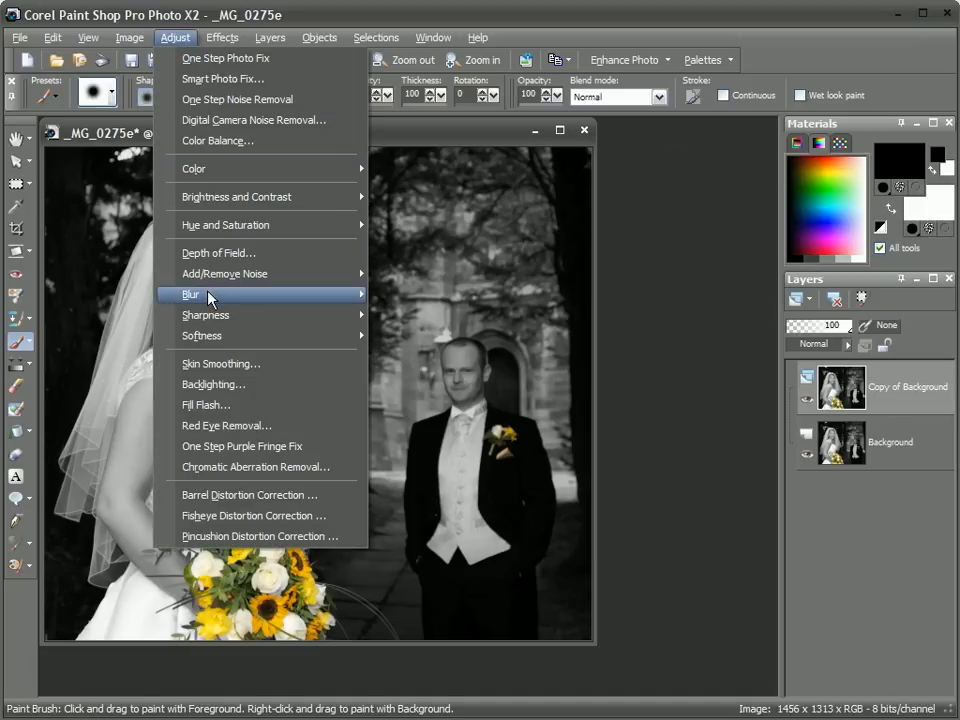
pyautogui.moveTo(208, 295)
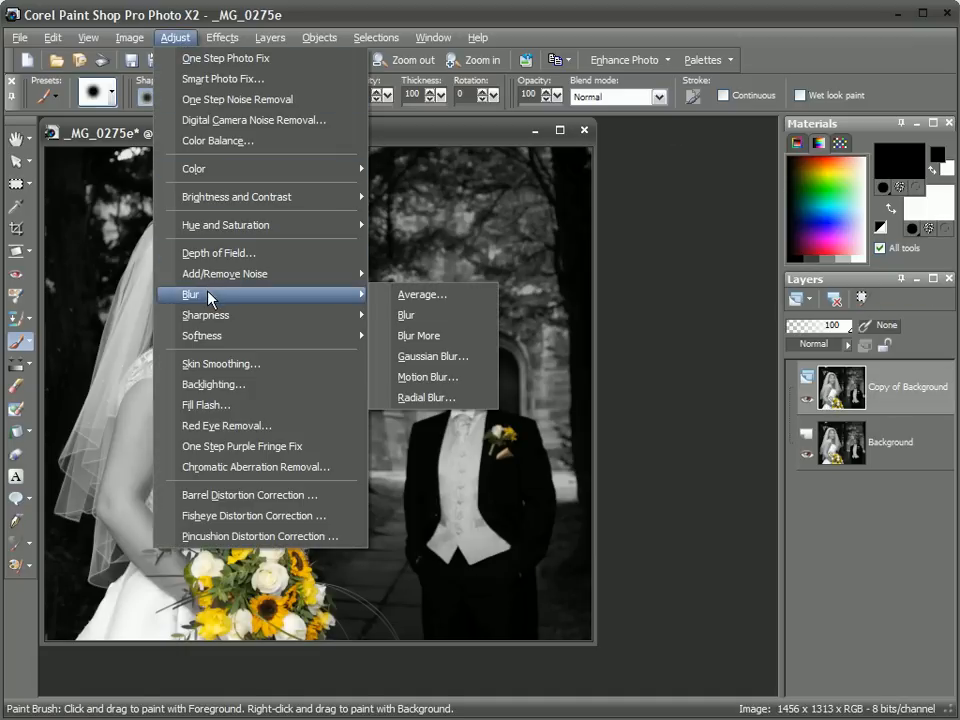
pyautogui.click(445, 356)
pyautogui.moveTo(730, 161); pyautogui.dragTo(587, 184)
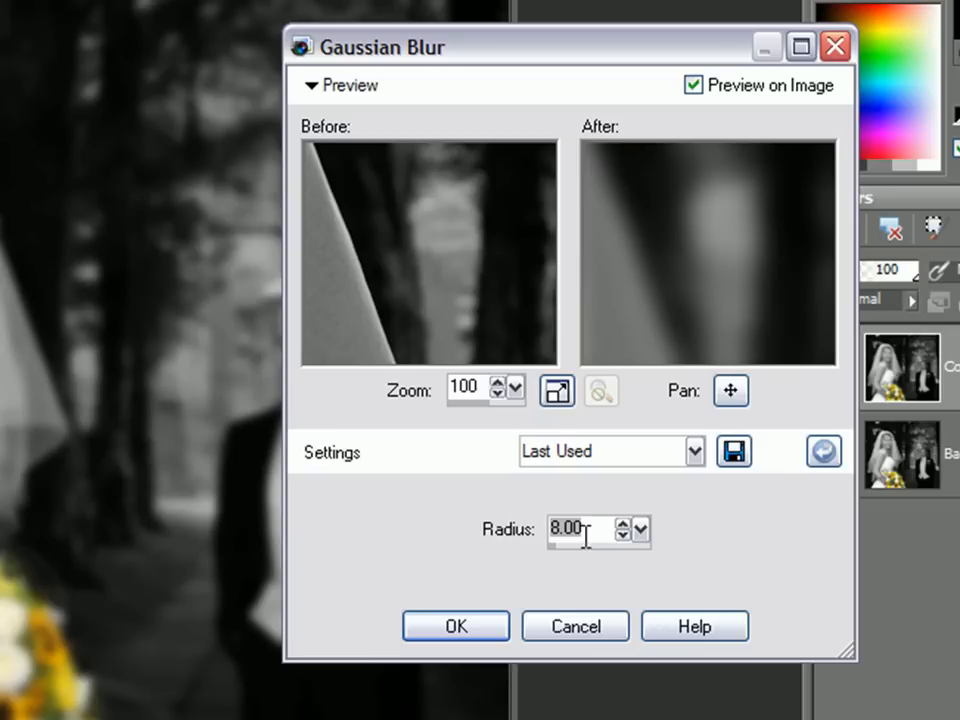
pyautogui.moveTo(648, 532); pyautogui.dragTo(640, 567)
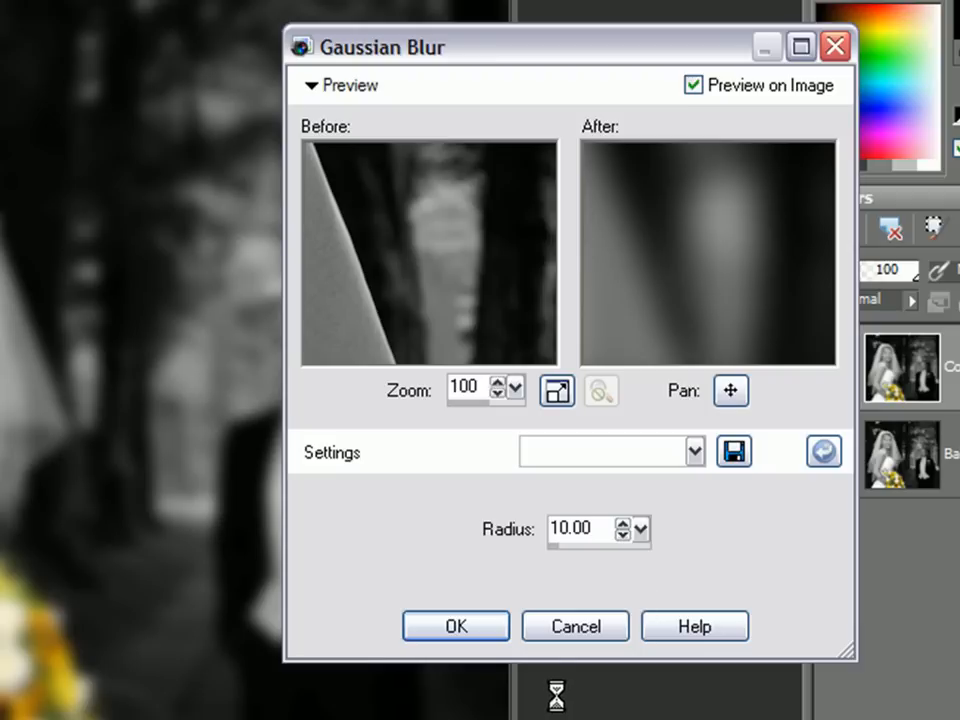
pyautogui.click(468, 630)
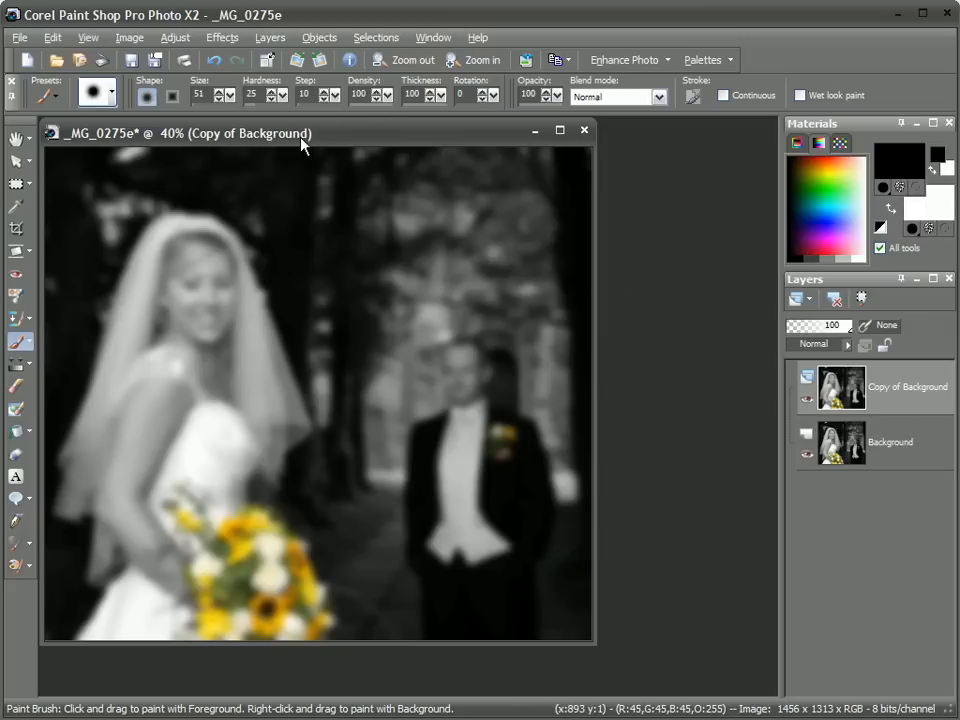
# Add a Show All mask layer to the blurred copy of the background.
pyautogui.click(16, 138)
pyautogui.click(391, 97)
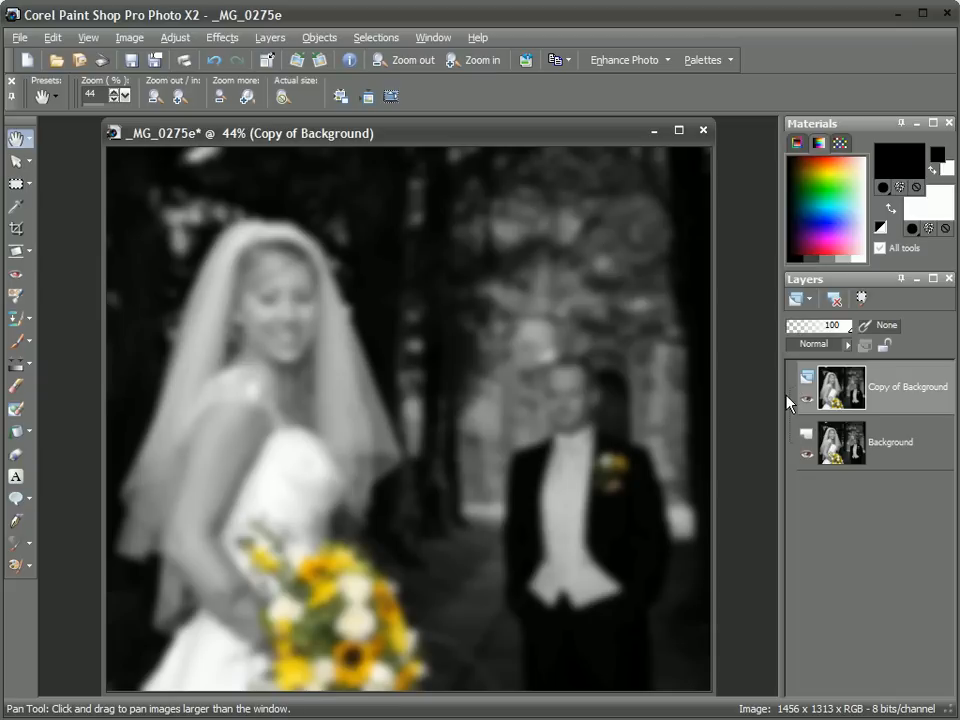
pyautogui.click(269, 38)
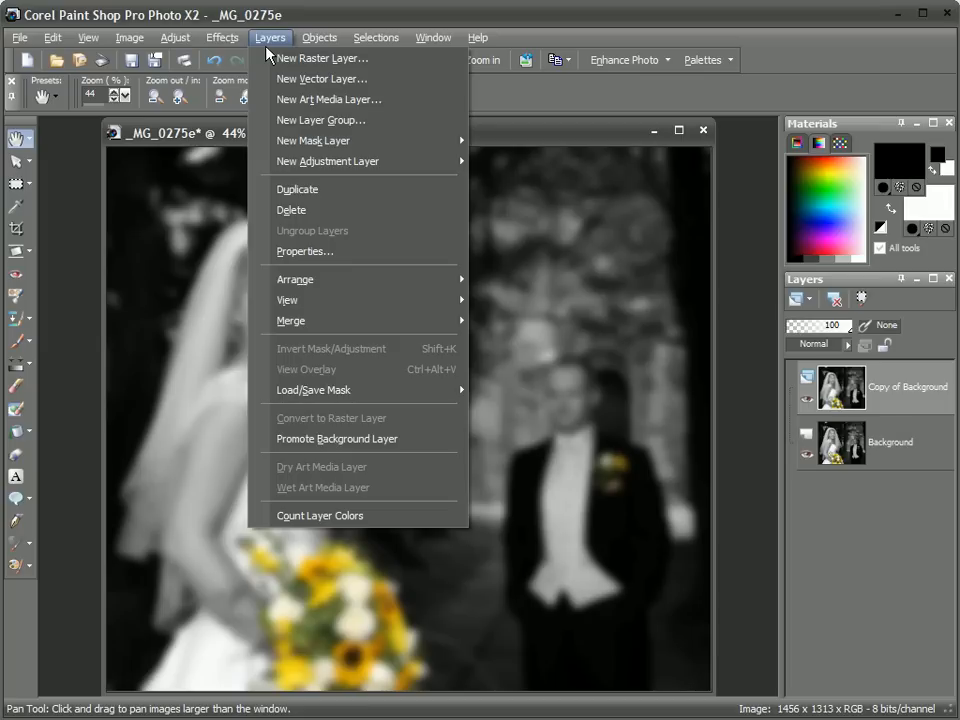
pyautogui.moveTo(330, 141)
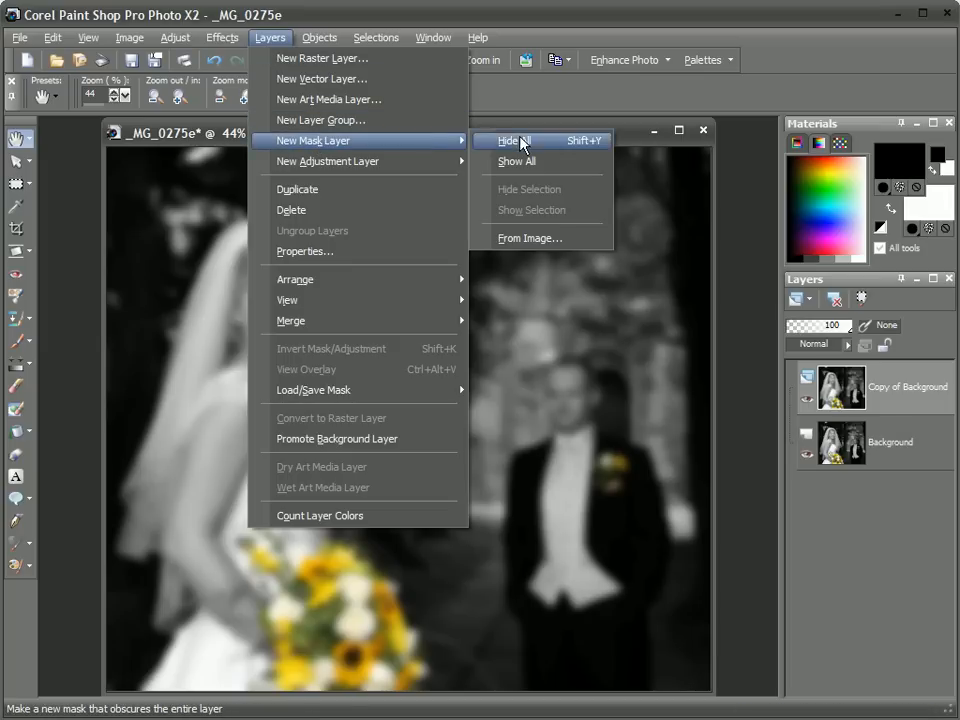
pyautogui.click(520, 162)
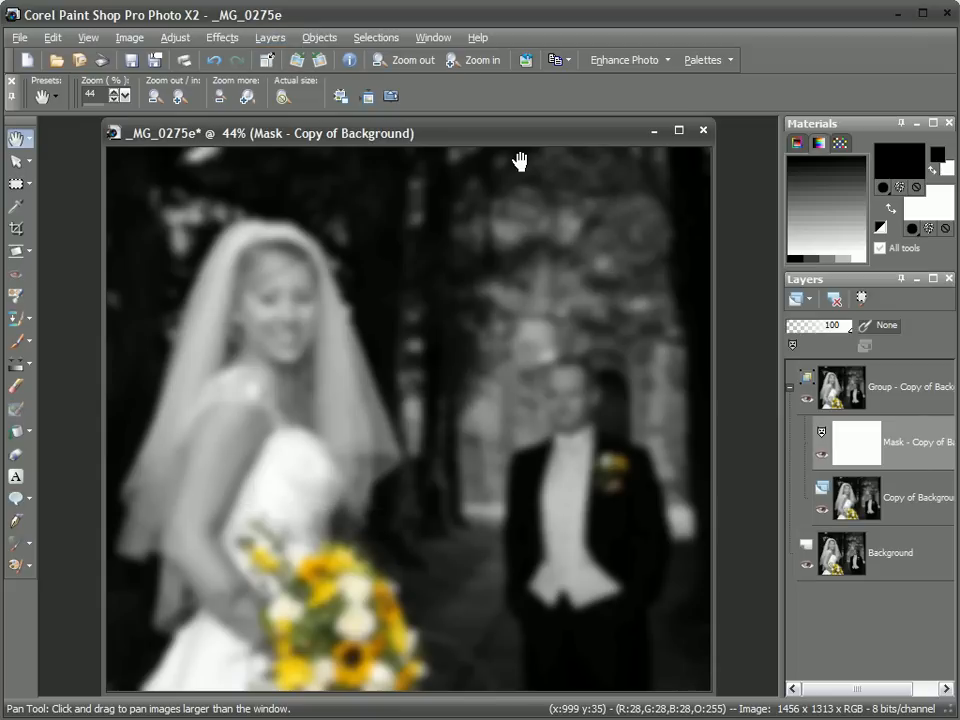
# Enlarge the paint brush to 193 and paint black on the mask over the bride, bouquet and groom to bring them back into focus.
pyautogui.click(20, 341)
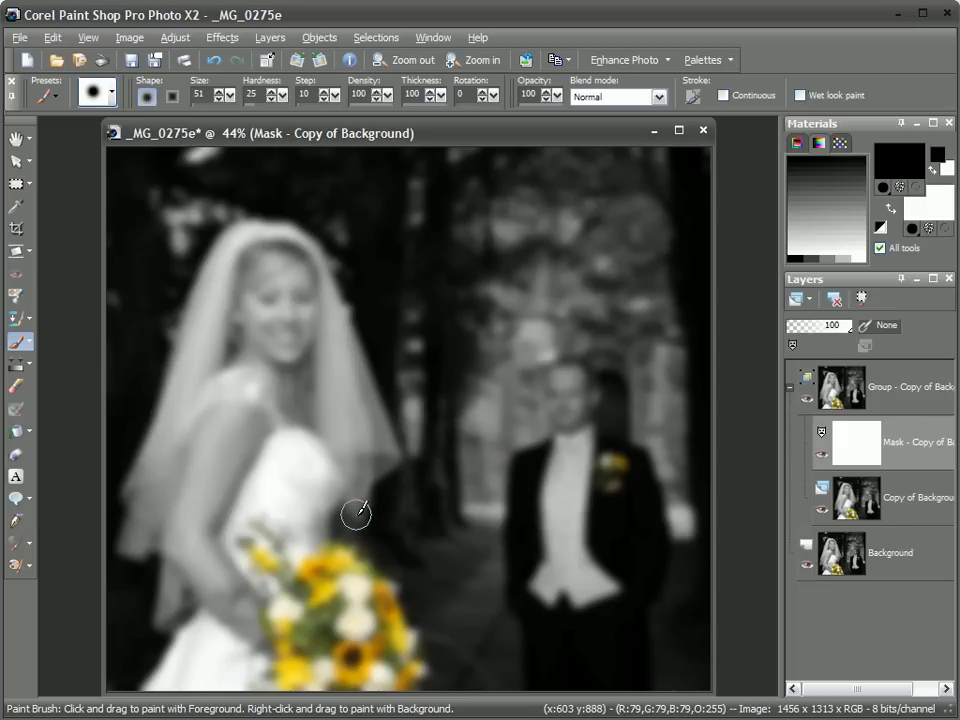
pyautogui.moveTo(356, 515)
pyautogui.keyDown('alt'); pyautogui.mouseDown()
pyautogui.moveTo(267, 471)
pyautogui.moveTo(271, 283)
pyautogui.moveTo(296, 184)
pyautogui.moveTo(305, 226)
pyautogui.moveTo(246, 354)
pyautogui.moveTo(222, 491)
pyautogui.moveTo(307, 646)
pyautogui.moveTo(352, 588)
pyautogui.moveTo(304, 529)
pyautogui.moveTo(405, 627)
pyautogui.mouseUp(); pyautogui.keyUp('alt')
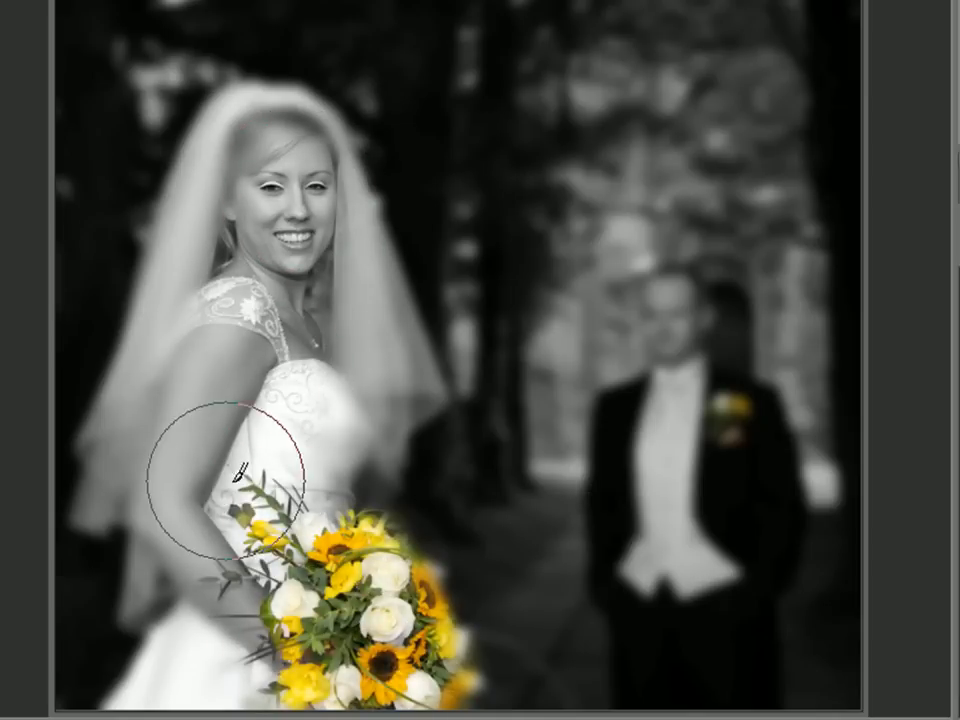
pyautogui.moveTo(279, 208)
pyautogui.mouseDown()
pyautogui.moveTo(343, 206)
pyautogui.moveTo(349, 401)
pyautogui.moveTo(222, 644)
pyautogui.mouseUp()
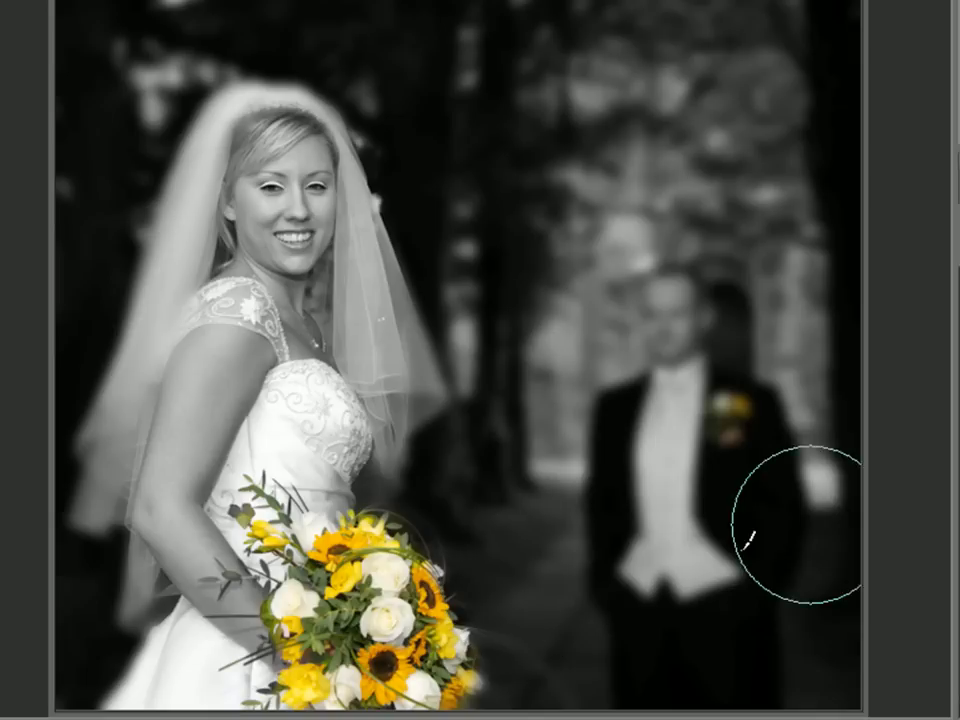
pyautogui.moveTo(714, 454)
pyautogui.mouseDown()
pyautogui.moveTo(675, 317)
pyautogui.moveTo(658, 424)
pyautogui.moveTo(678, 580)
pyautogui.moveTo(730, 452)
pyautogui.moveTo(749, 581)
pyautogui.moveTo(690, 598)
pyautogui.mouseUp()
pyautogui.moveTo(677, 369)
pyautogui.mouseDown()
pyautogui.moveTo(675, 321)
pyautogui.moveTo(693, 411)
pyautogui.moveTo(692, 524)
pyautogui.mouseUp()
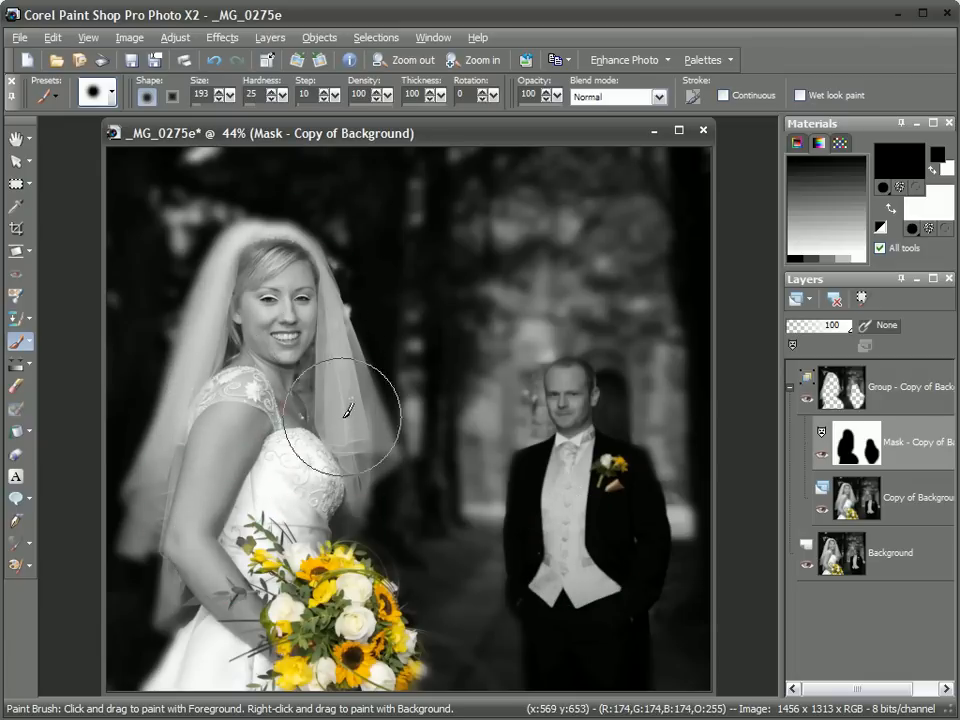
# Paint dark grey on the mask with a size 68 brush along the sides and top of the bride's veil to partly sharpen it.
pyautogui.scroll(2, 363, 461)
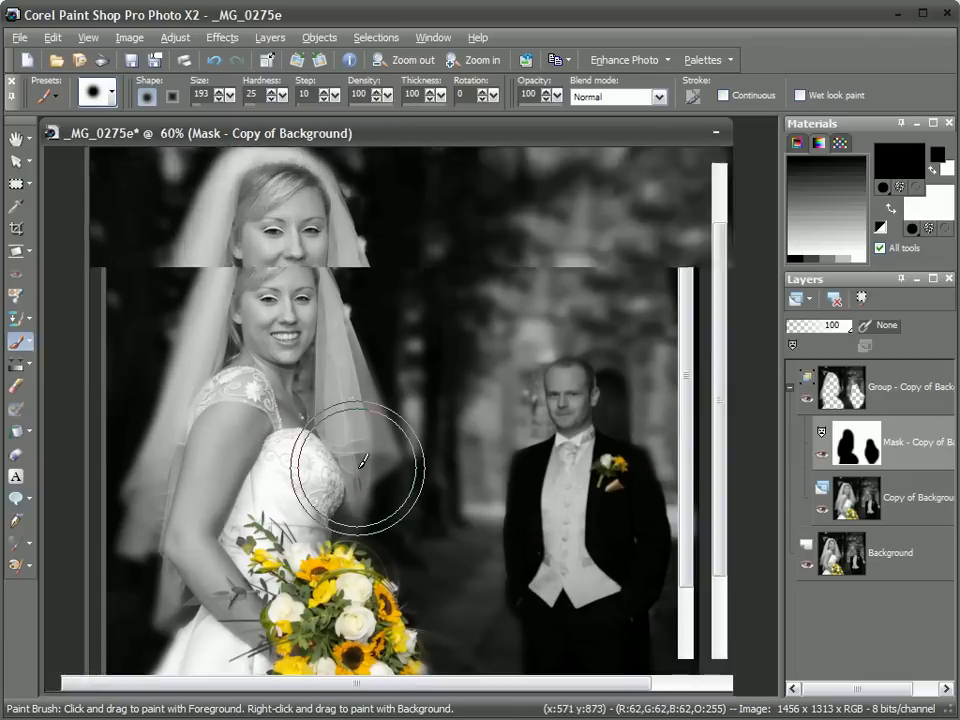
pyautogui.scroll(5, 360, 401)
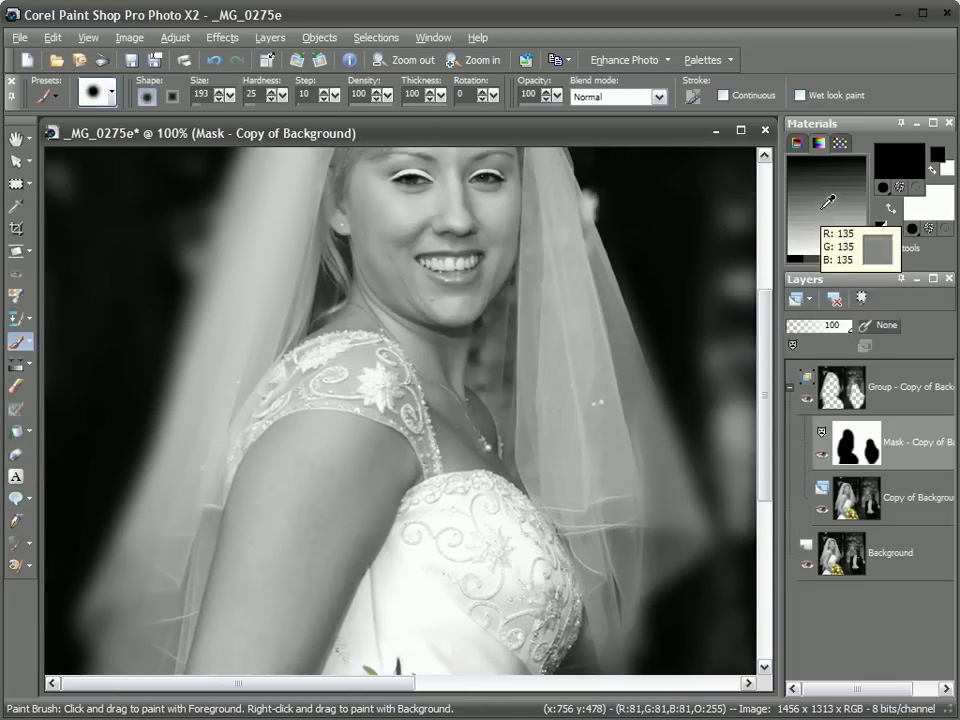
pyautogui.click(816, 190)
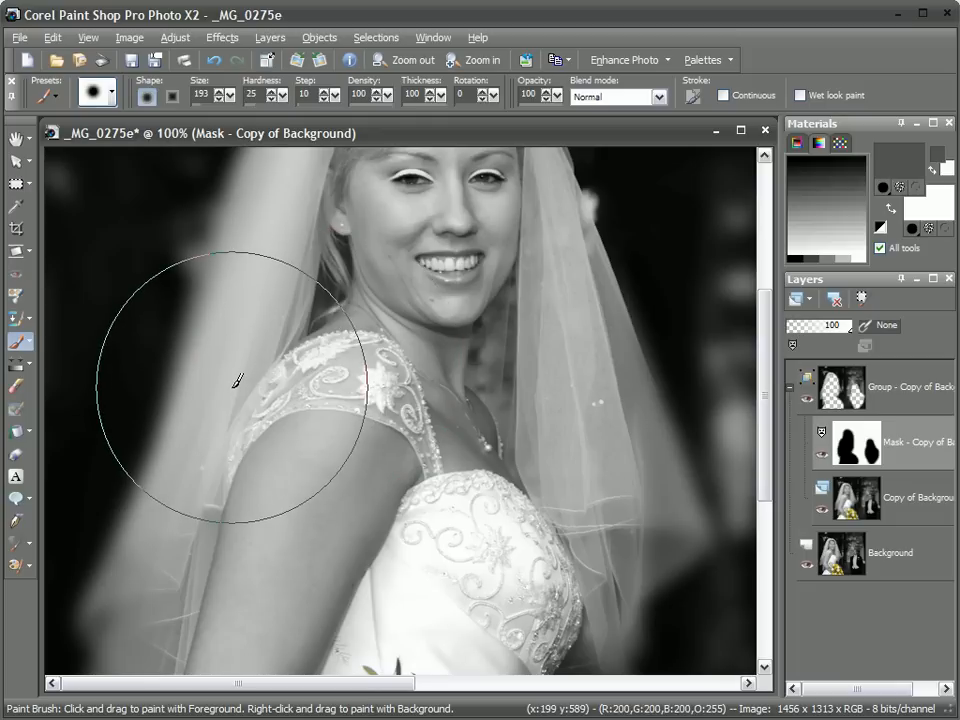
pyautogui.moveTo(232, 387)
pyautogui.mouseDown()
pyautogui.moveTo(242, 425)
pyautogui.moveTo(248, 197)
pyautogui.moveTo(127, 597)
pyautogui.moveTo(193, 528)
pyautogui.mouseUp()
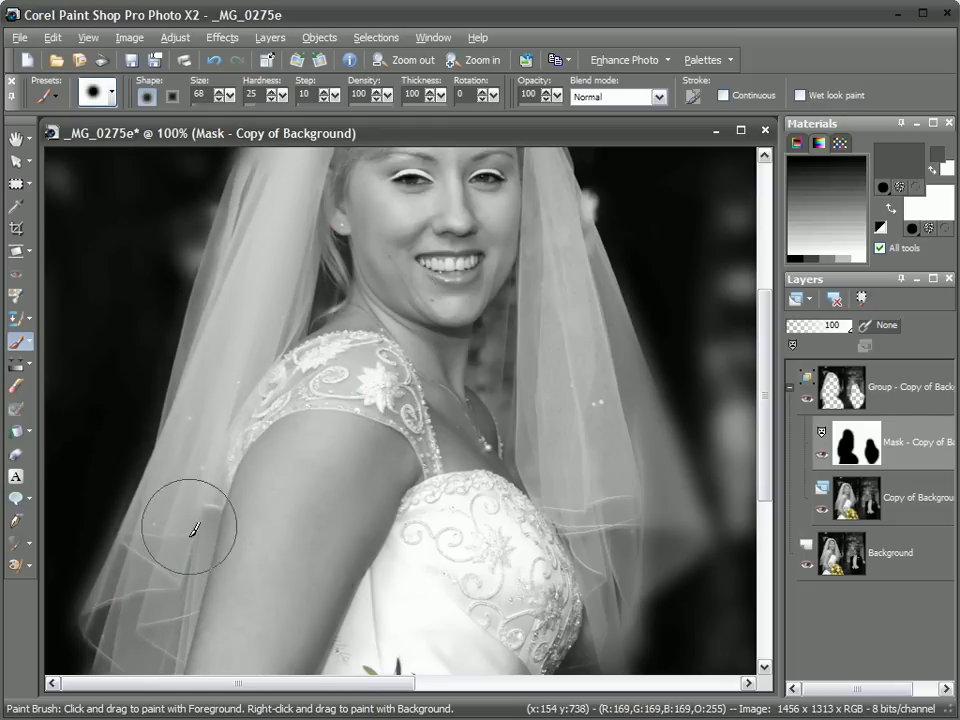
pyautogui.moveTo(612, 360)
pyautogui.mouseDown()
pyautogui.moveTo(659, 560)
pyautogui.moveTo(604, 605)
pyautogui.mouseUp()
pyautogui.press('space')
pyautogui.moveTo(547, 355); pyautogui.dragTo(549, 635)
pyautogui.moveTo(390, 306)
pyautogui.mouseDown()
pyautogui.moveTo(307, 391)
pyautogui.moveTo(279, 487)
pyautogui.moveTo(260, 495)
pyautogui.moveTo(277, 394)
pyautogui.moveTo(349, 326)
pyautogui.moveTo(405, 322)
pyautogui.moveTo(479, 343)
pyautogui.moveTo(524, 413)
pyautogui.moveTo(545, 539)
pyautogui.moveTo(486, 460)
pyautogui.moveTo(466, 556)
pyautogui.moveTo(436, 457)
pyautogui.moveTo(542, 490)
pyautogui.mouseUp()
# Paint near-black on the mask over the bride's face and bouquet to bring out their sharp detail.
pyautogui.click(838, 168)
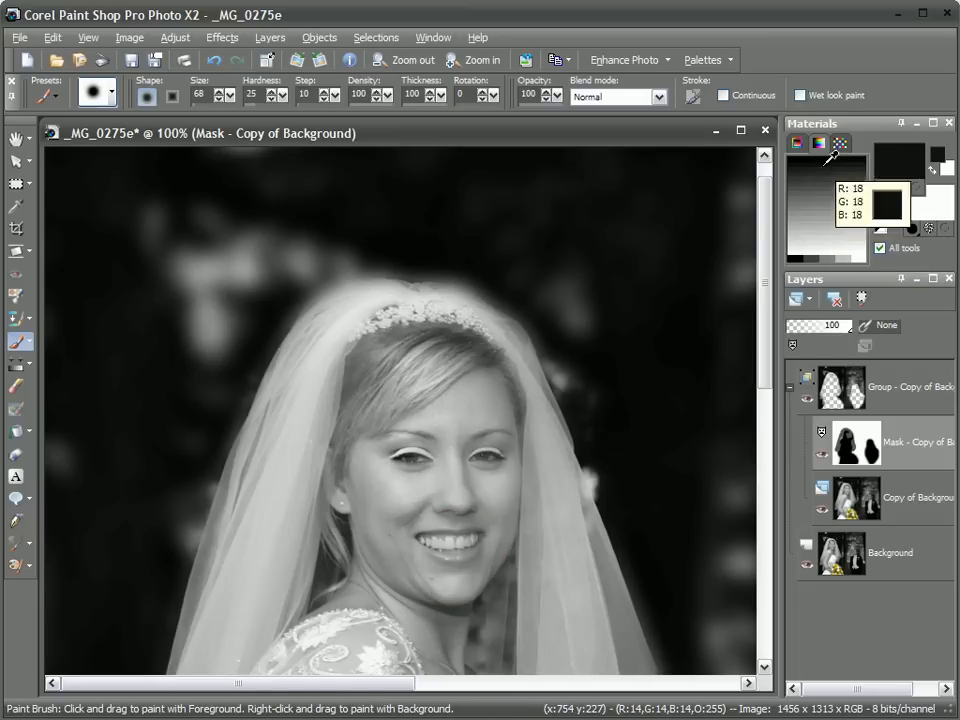
pyautogui.click(800, 163)
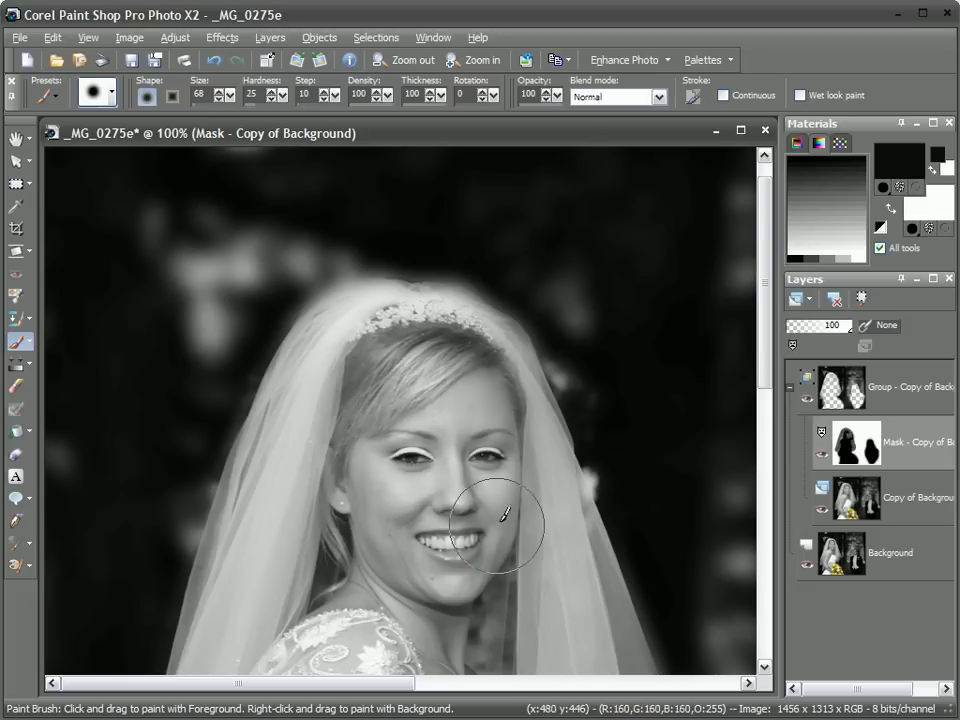
pyautogui.scroll(-15, 452, 585)
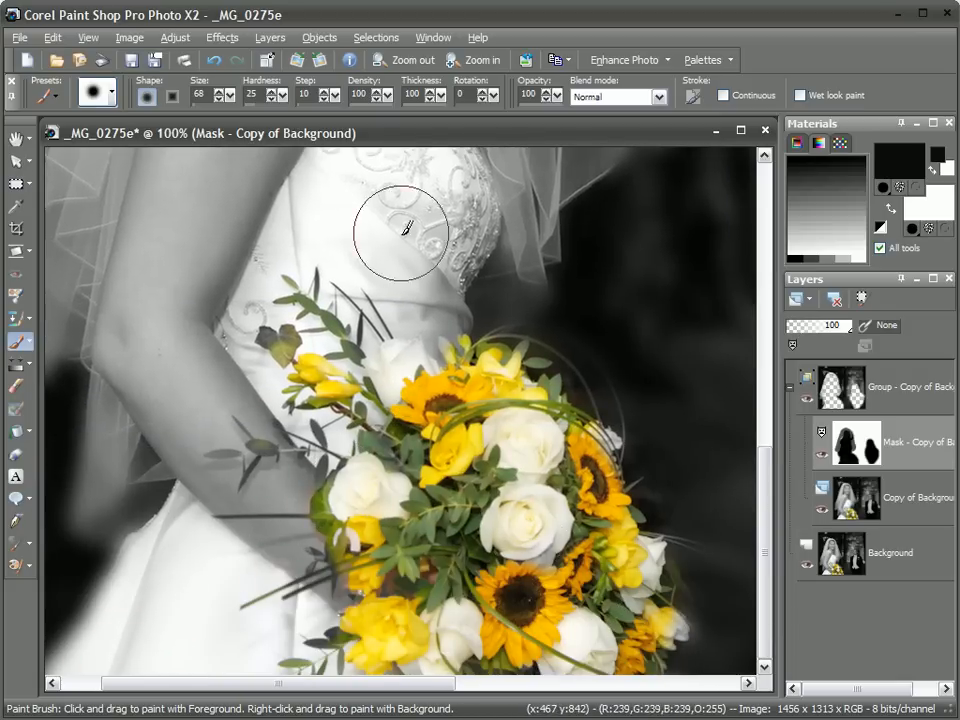
pyautogui.moveTo(464, 366); pyautogui.dragTo(360, 692)
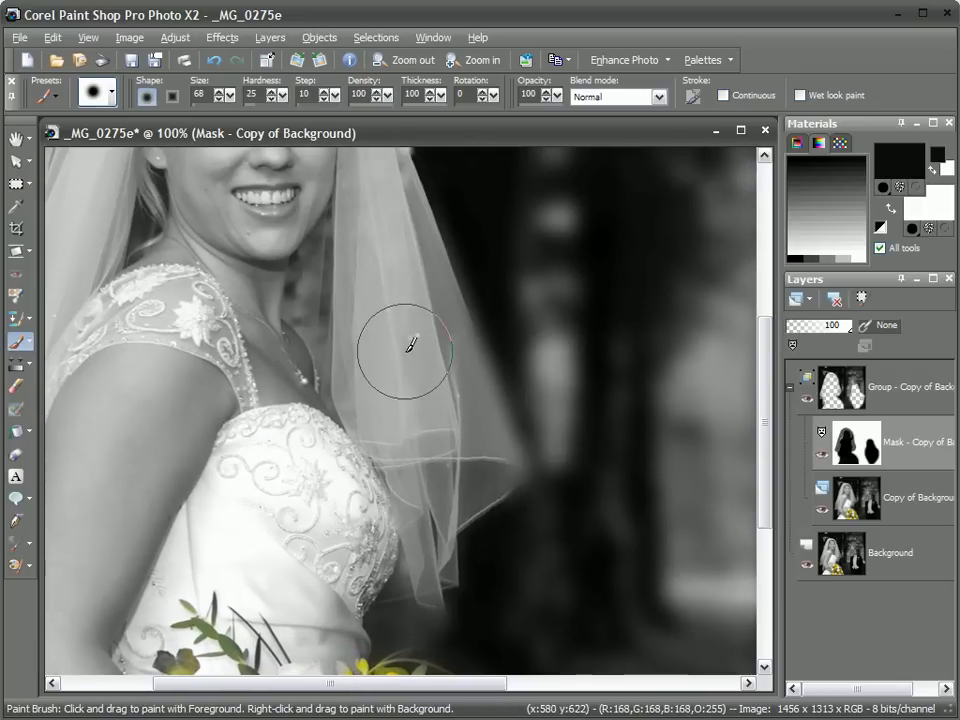
# Paint dark grey on the mask along the veil's outer edge and around the groom's head and jacket to partly sharpen them.
pyautogui.click(845, 225)
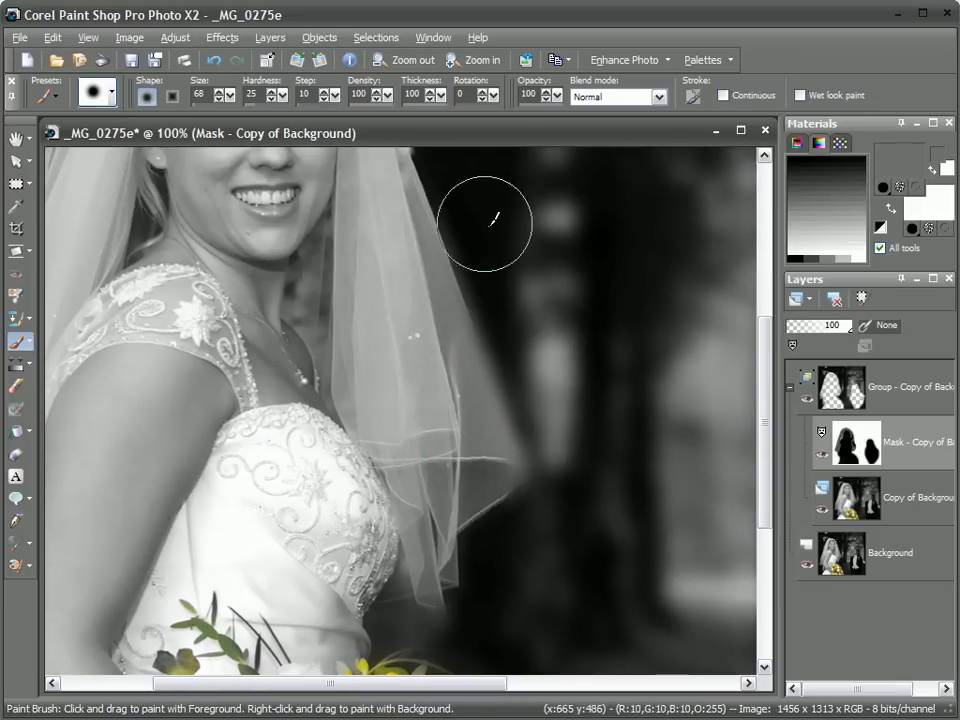
pyautogui.moveTo(444, 180)
pyautogui.mouseDown()
pyautogui.moveTo(531, 484)
pyautogui.moveTo(480, 508)
pyautogui.moveTo(493, 566)
pyautogui.moveTo(473, 609)
pyautogui.moveTo(396, 613)
pyautogui.moveTo(499, 592)
pyautogui.mouseUp()
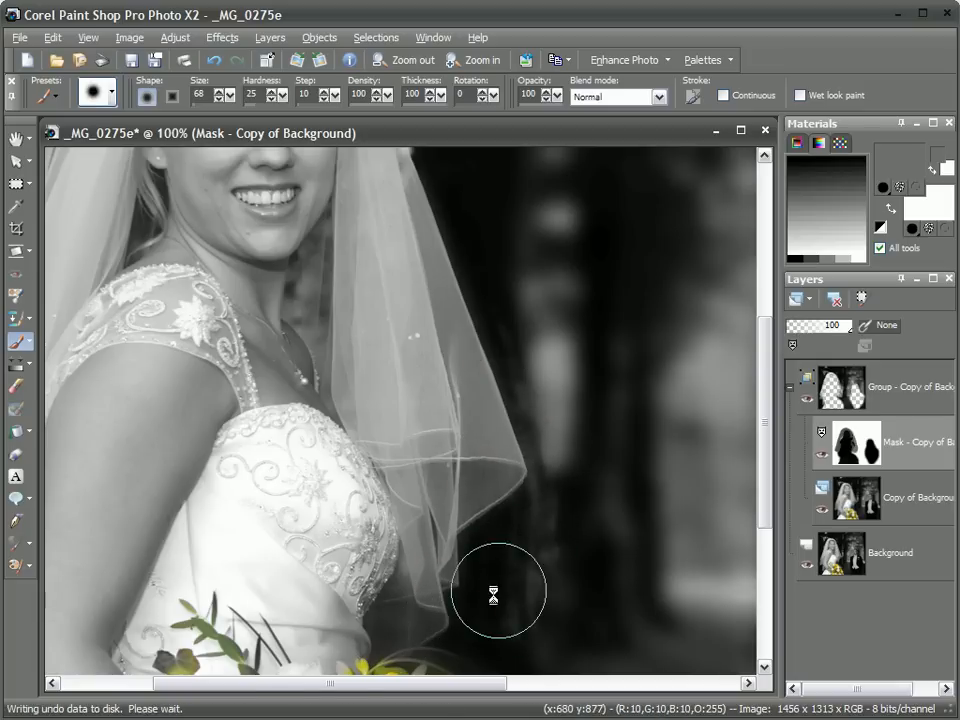
pyautogui.moveTo(615, 423); pyautogui.dragTo(125, 425)
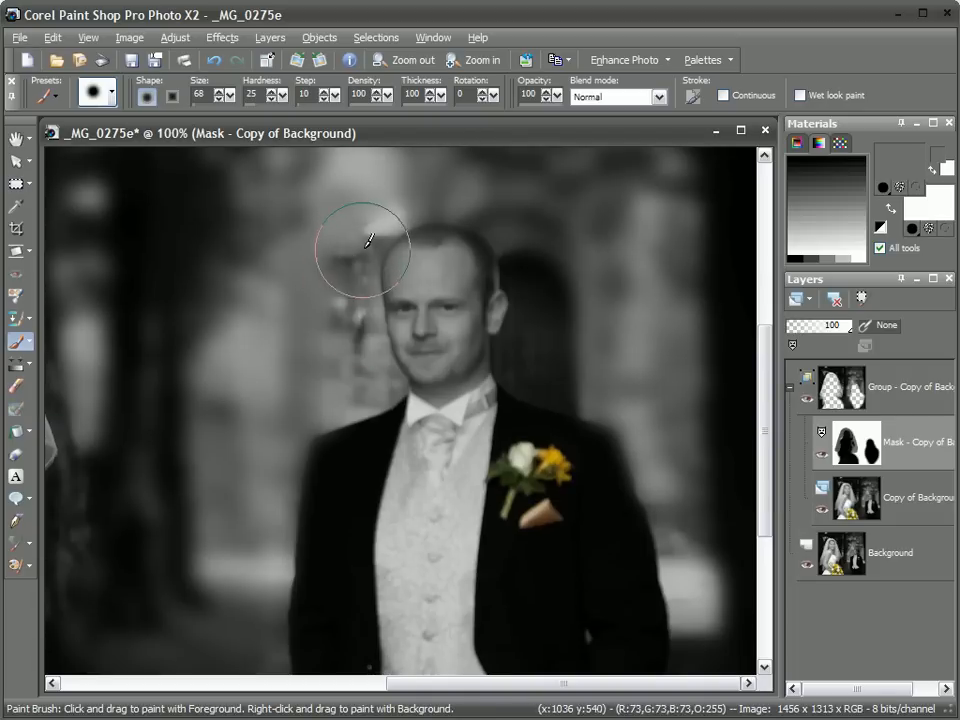
pyautogui.moveTo(390, 343)
pyautogui.mouseDown()
pyautogui.moveTo(430, 248)
pyautogui.moveTo(467, 265)
pyautogui.moveTo(484, 386)
pyautogui.mouseUp()
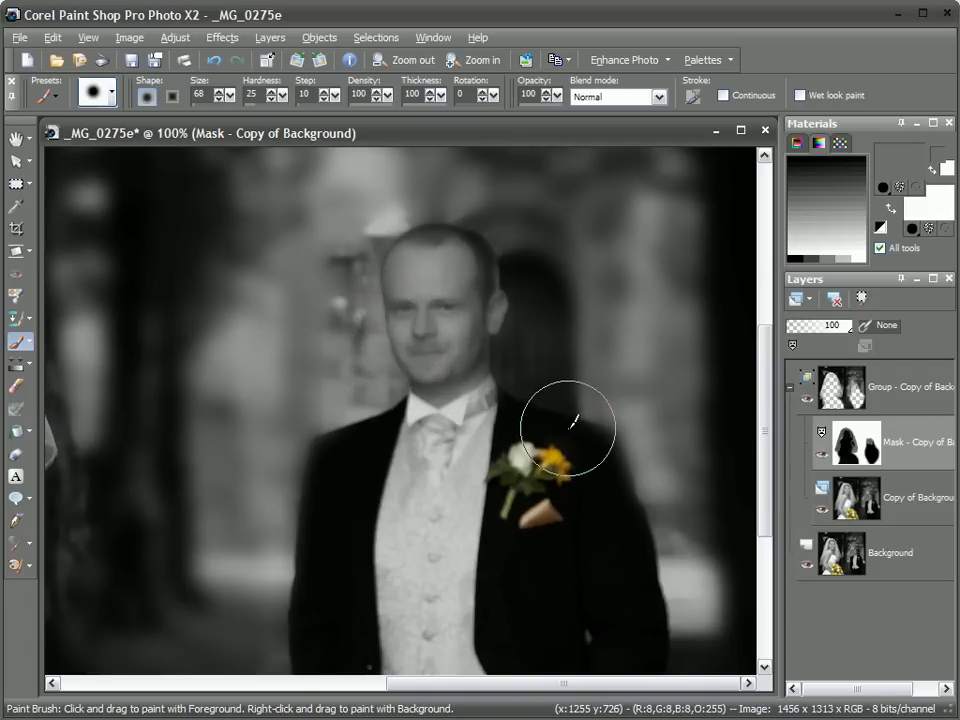
pyautogui.moveTo(658, 519); pyautogui.dragTo(663, 651)
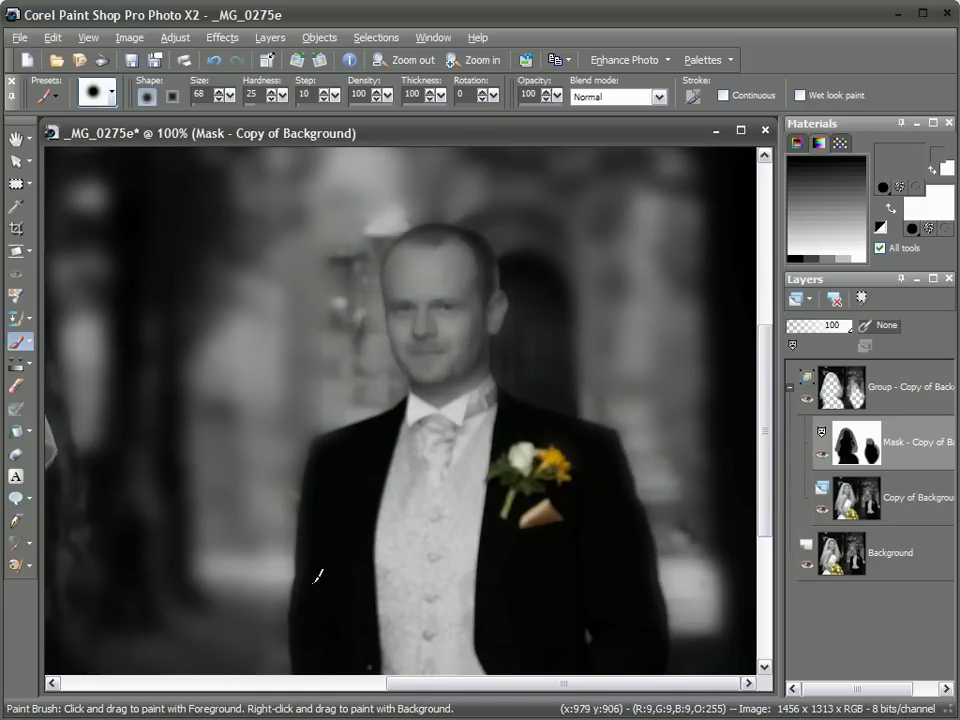
# Paint black on the mask over the groom's face and waistcoat to bring them fully into focus.
pyautogui.scroll(-5, 497, 577)
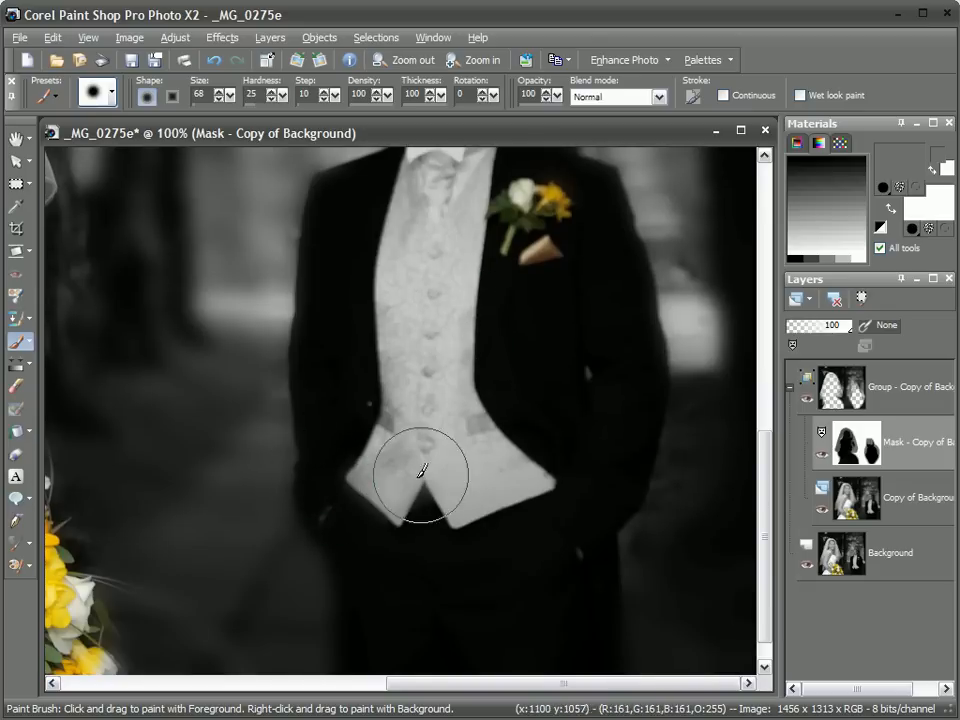
pyautogui.click(842, 161)
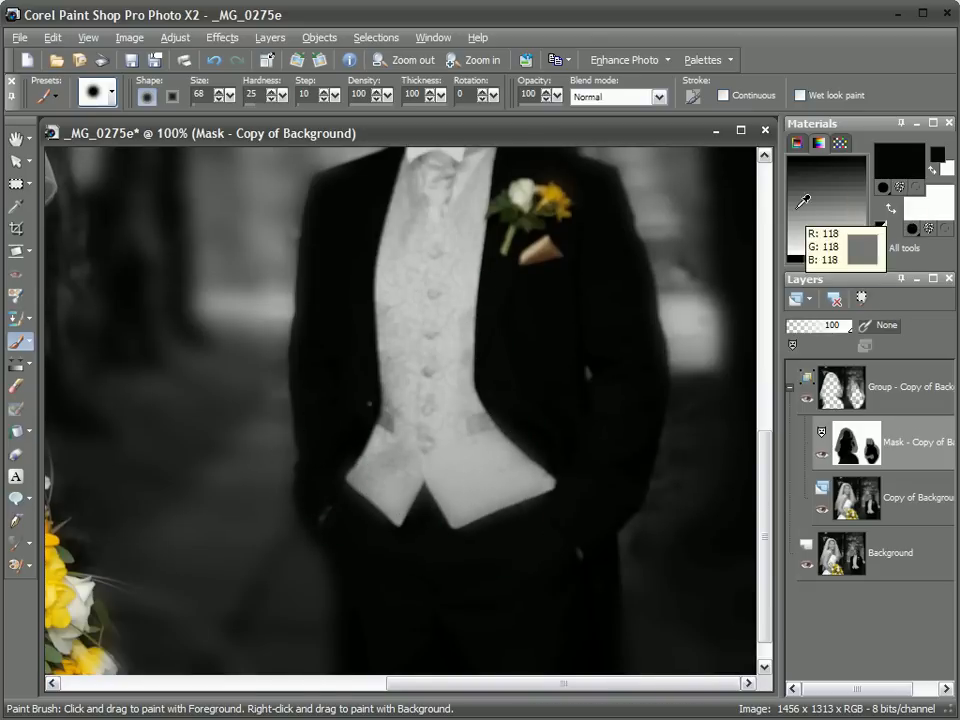
pyautogui.scroll(4, 551, 287)
pyautogui.moveTo(426, 285)
pyautogui.mouseDown()
pyautogui.moveTo(455, 263)
pyautogui.moveTo(454, 315)
pyautogui.mouseUp()
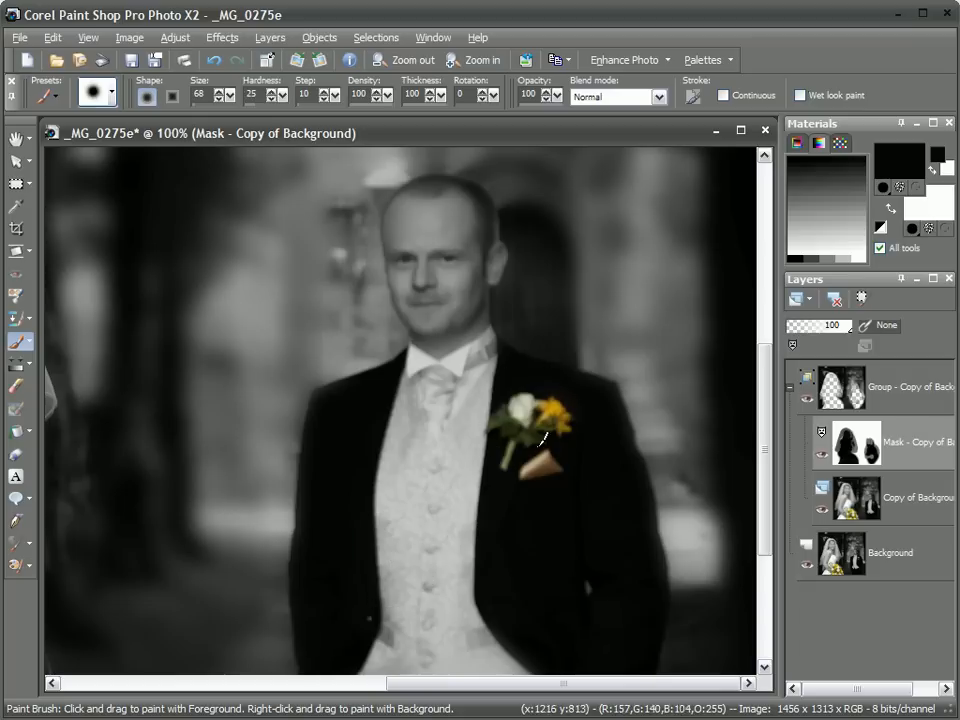
pyautogui.moveTo(429, 481)
pyautogui.mouseDown()
pyautogui.moveTo(422, 563)
pyautogui.moveTo(429, 531)
pyautogui.mouseUp()
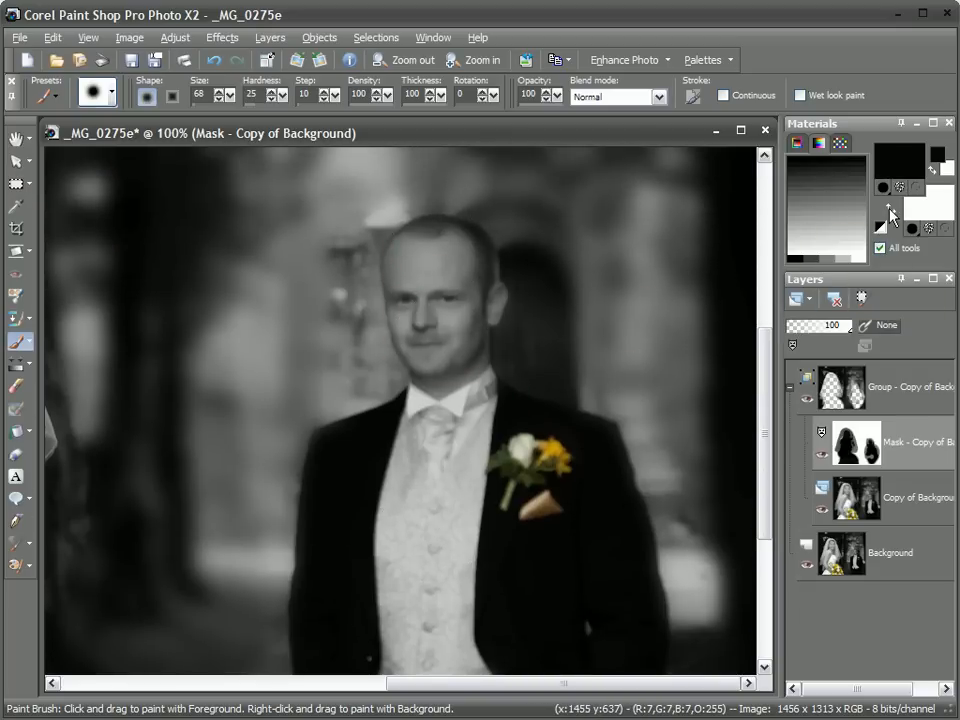
# Swap the painting colour to white and paint on the mask around the groom to restore the background blur beside him.
pyautogui.click(889, 209)
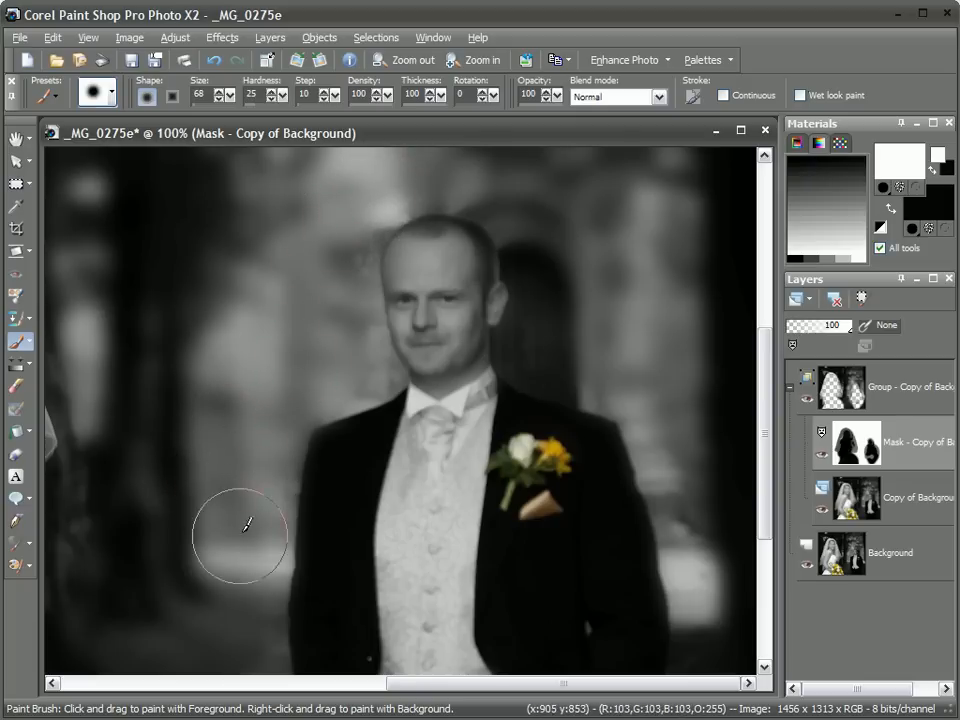
pyautogui.scroll(-5, 503, 440)
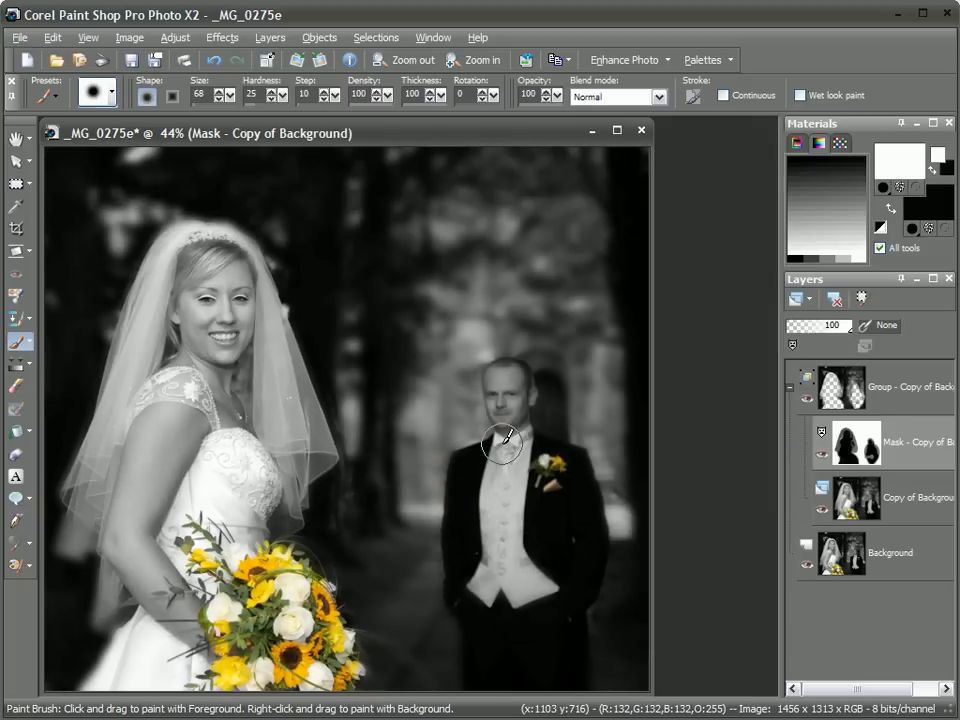